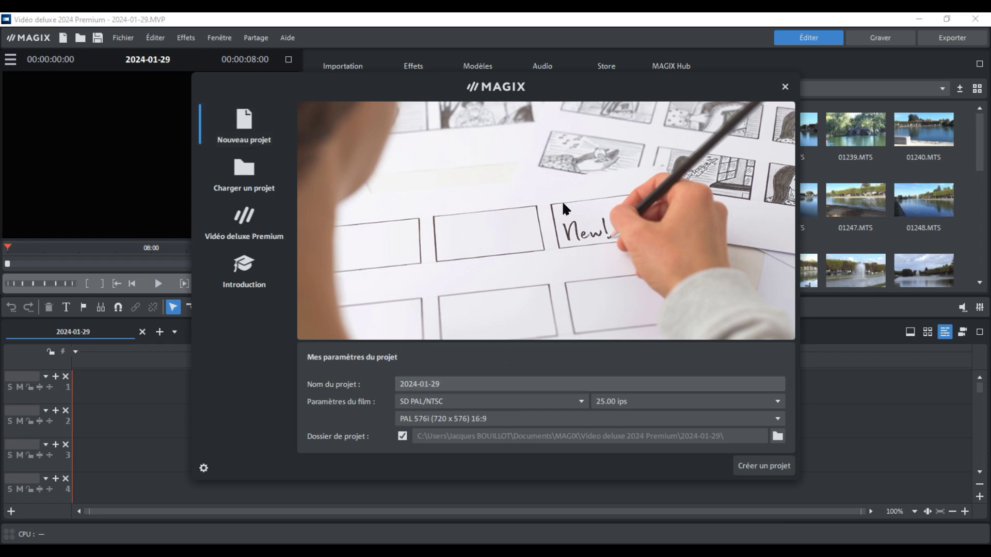
Name the new project "Mon projet".
left_click(466, 384)
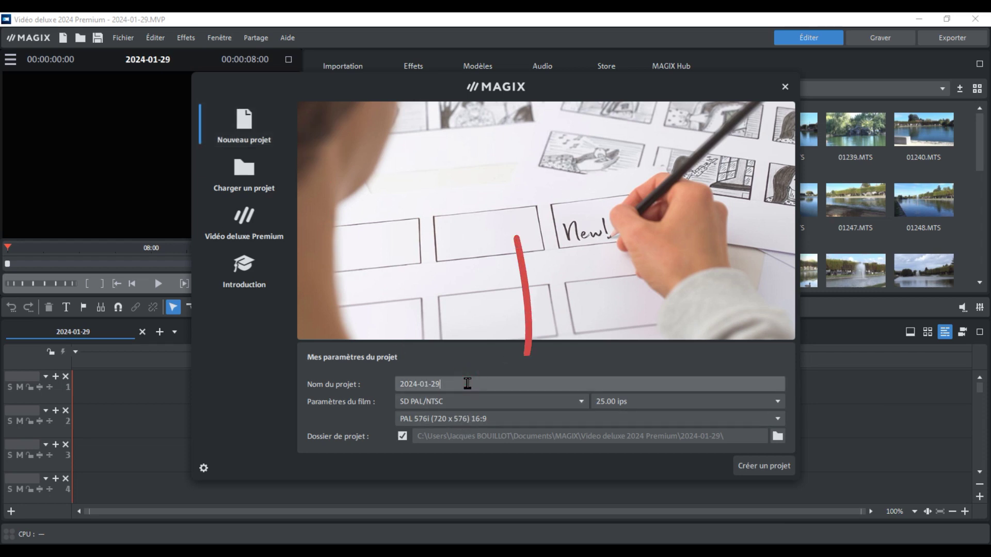
left_click_drag(467, 383, 396, 384)
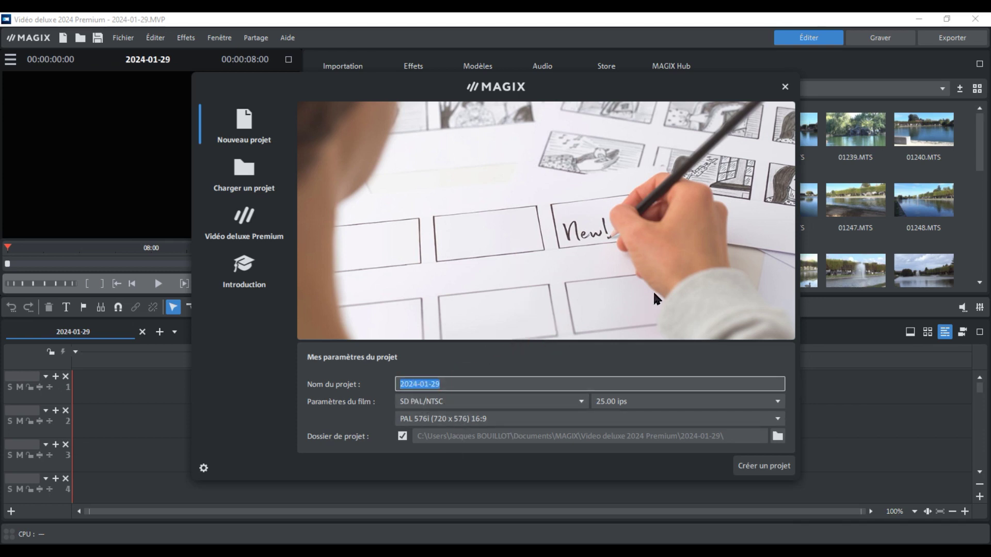
type("Mon projet")
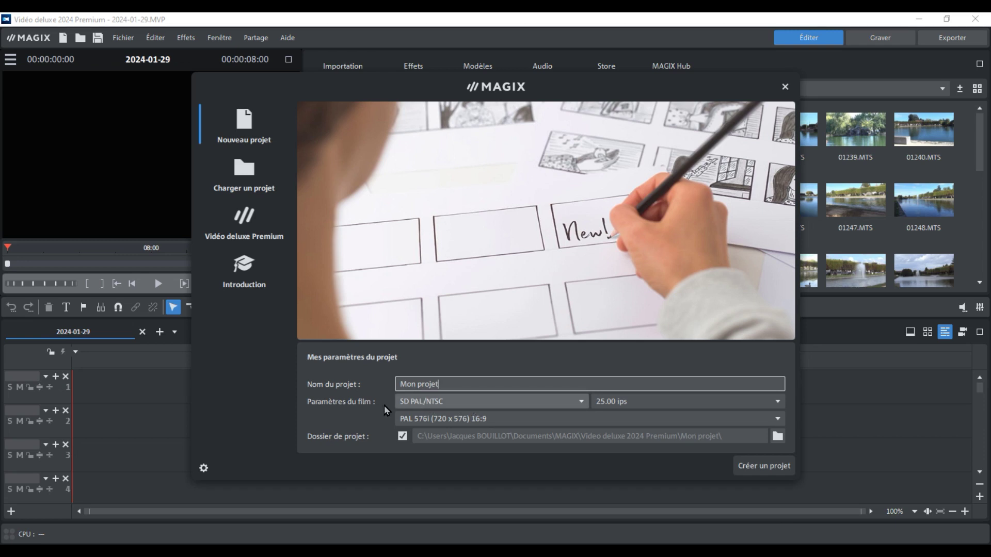
Choose SD PAL/NTSC, 25.00 ips and PAL 576i (720 x 576) 16:9 as the film settings.
left_click(582, 402)
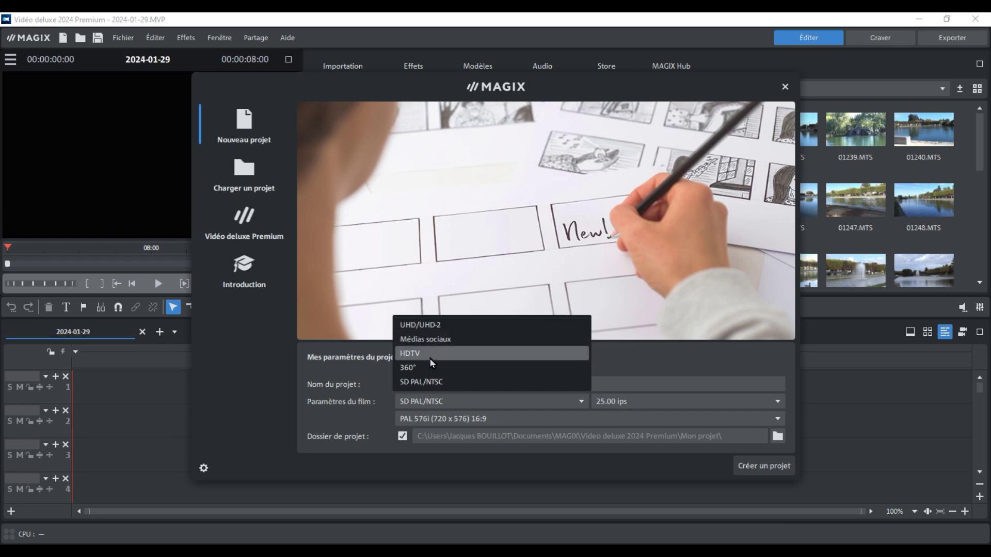
left_click(440, 384)
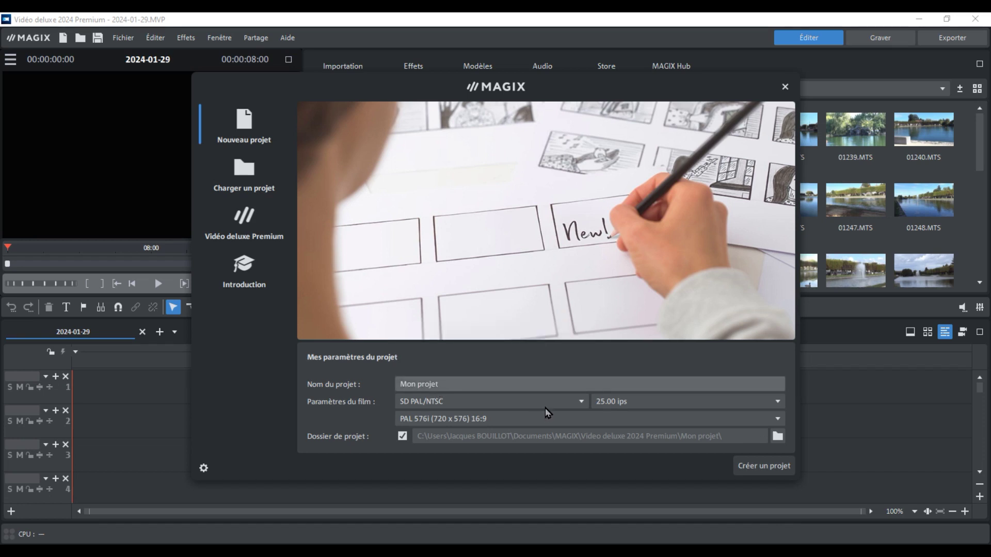
left_click(670, 408)
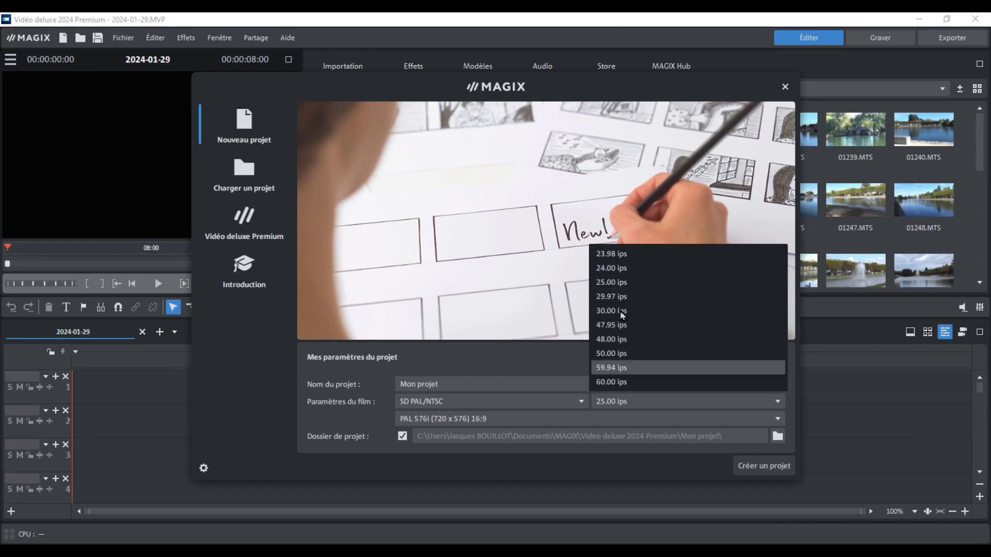
left_click(631, 284)
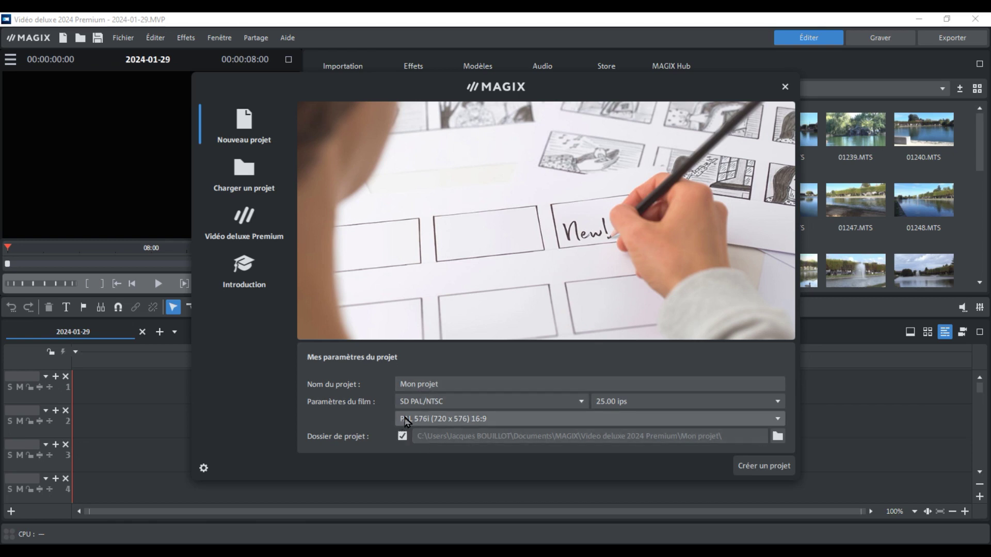
left_click(776, 419)
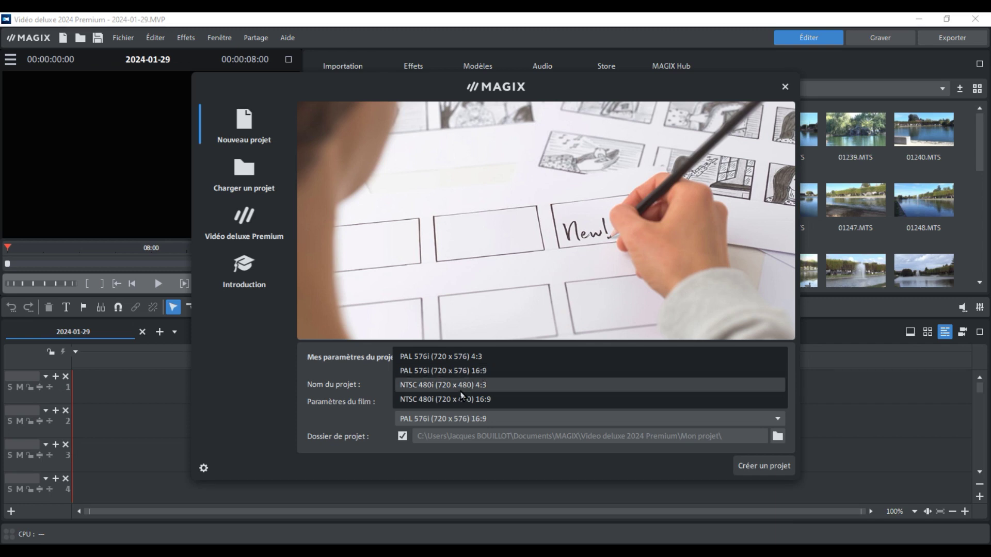
left_click(489, 372)
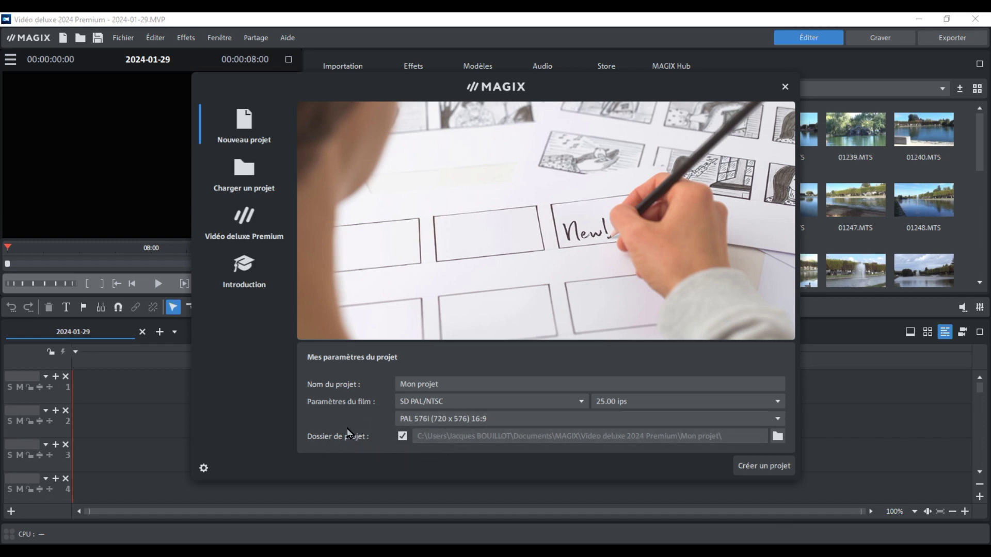
Set the project folder to I:\Cours Montage Vidéo\Tutoriels\Magix Deluxe and create the project.
left_click(778, 437)
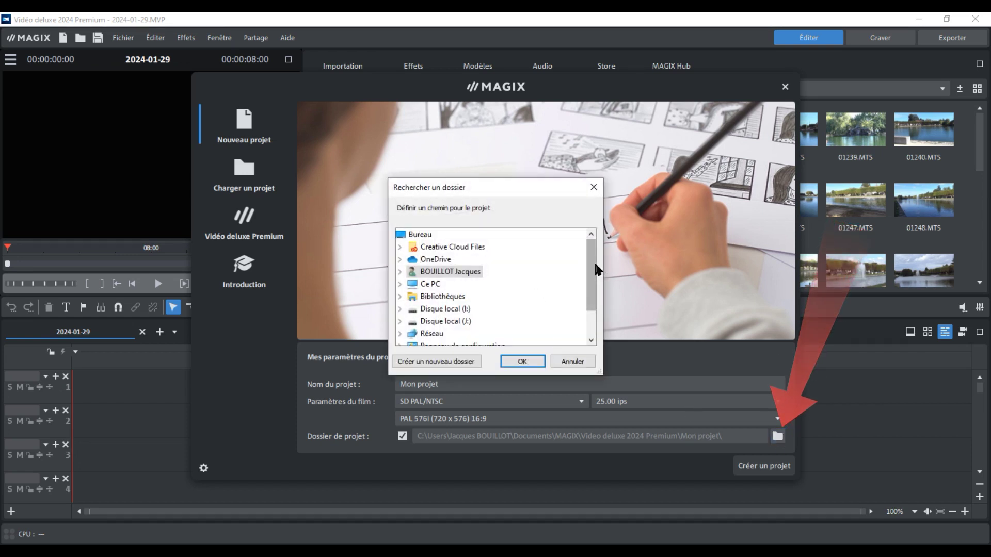
left_click_drag(595, 271, 595, 277)
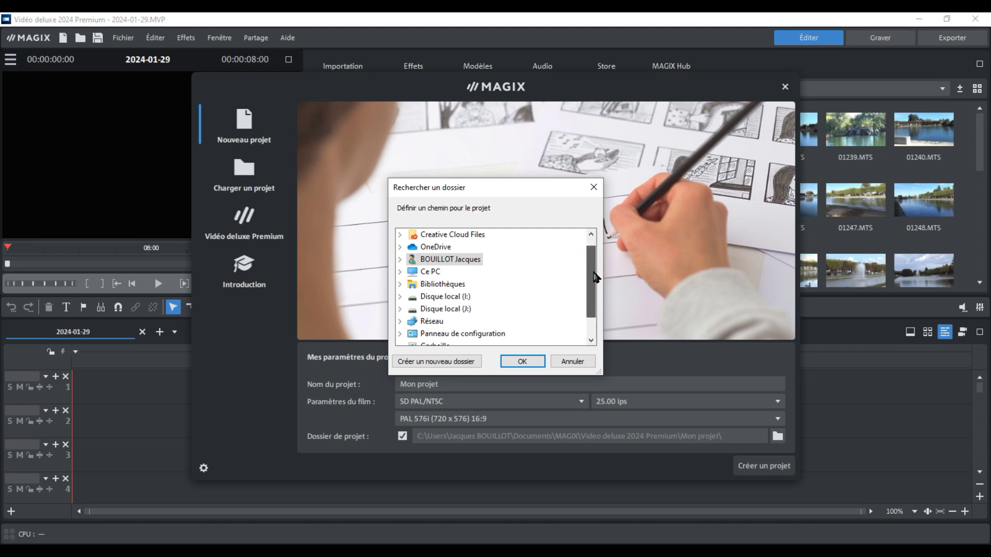
left_click(400, 296)
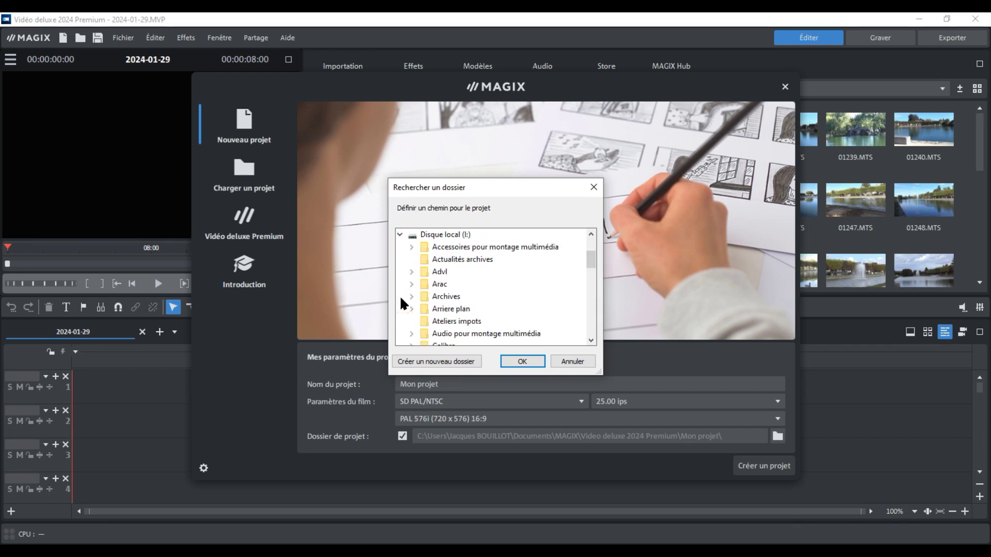
left_click_drag(593, 267, 594, 280)
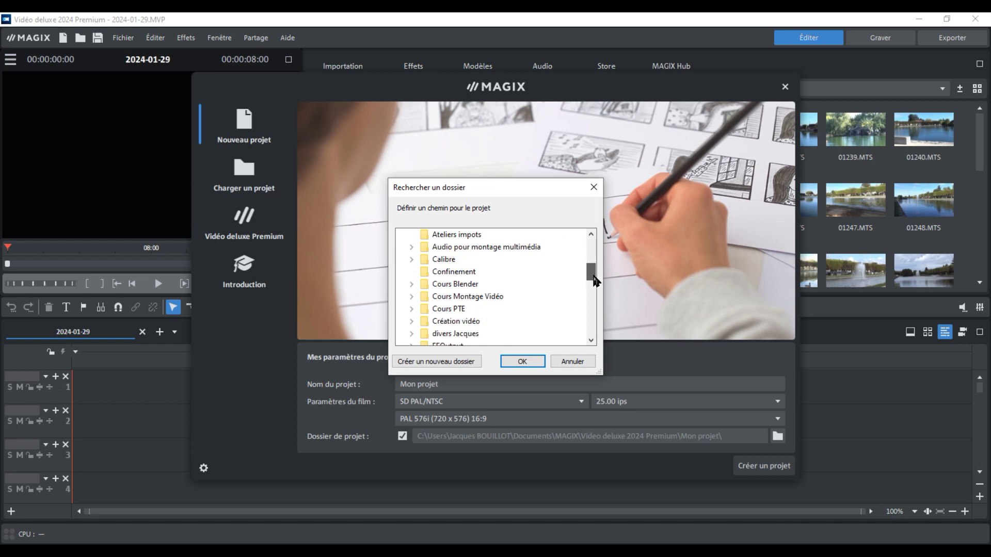
double_click(467, 321)
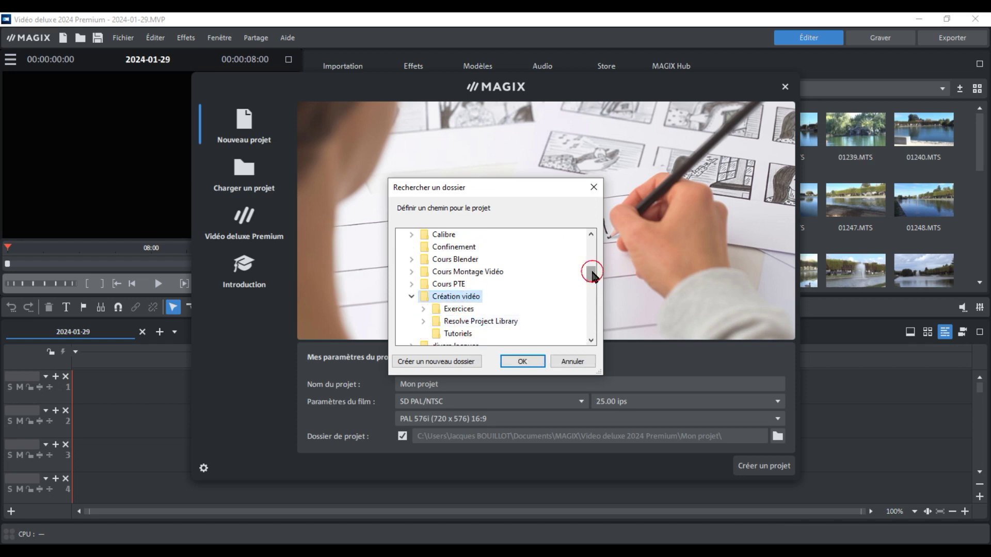
scroll(593, 281, "down", 2)
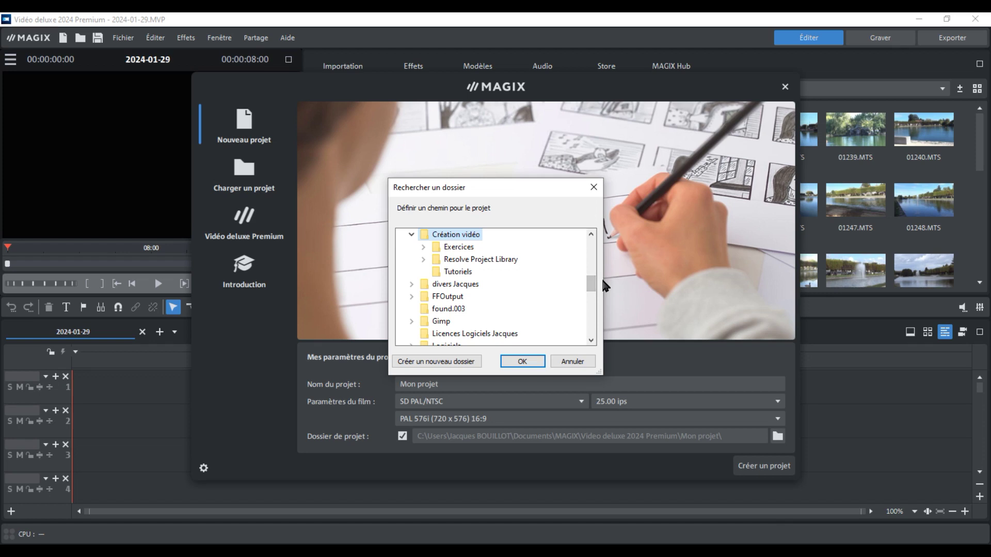
left_click_drag(593, 281, 582, 274)
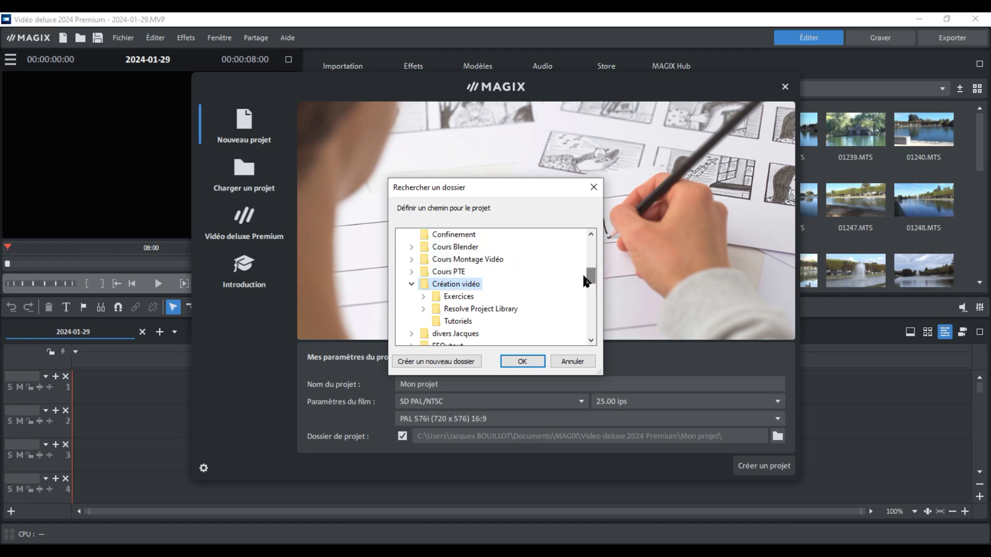
left_click(413, 259)
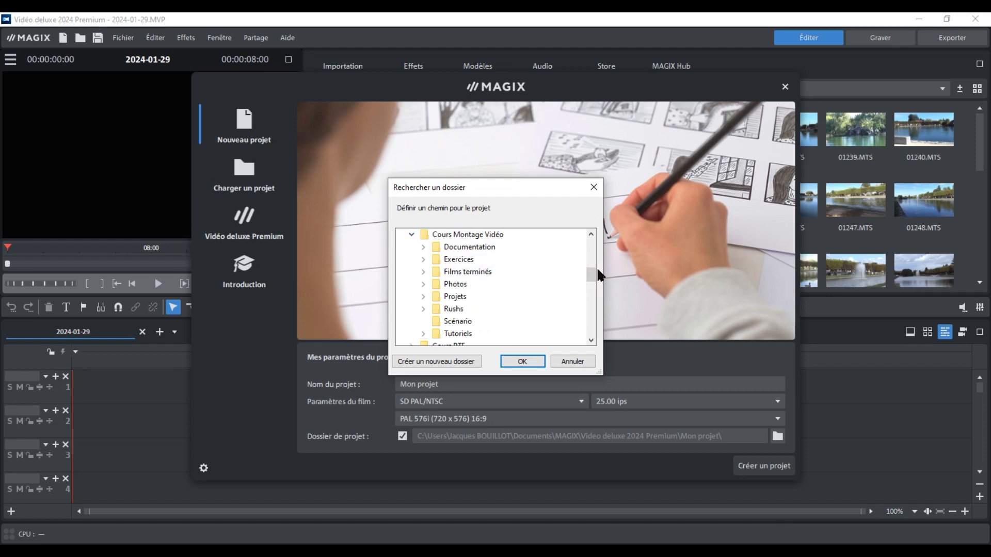
scroll(591, 277, "down", 1)
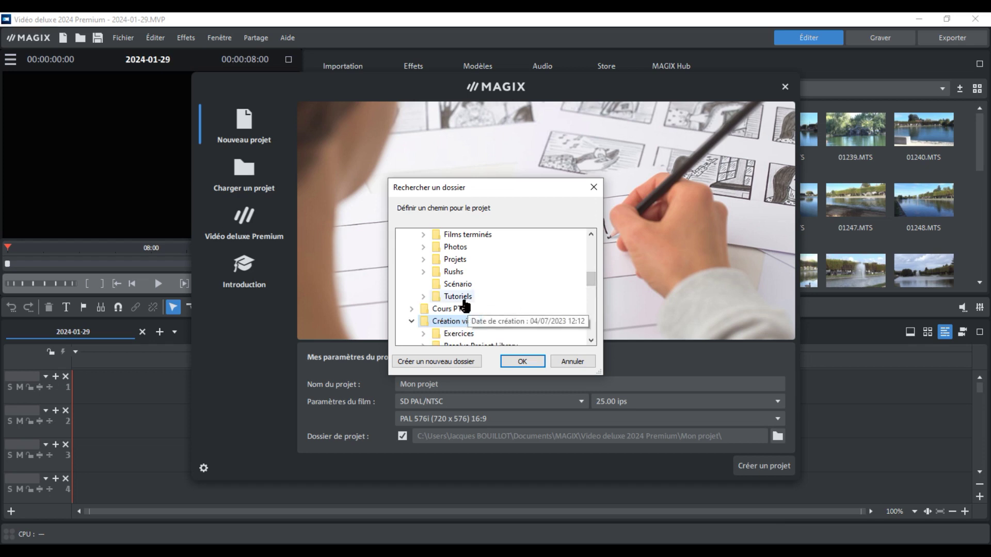
double_click(464, 298)
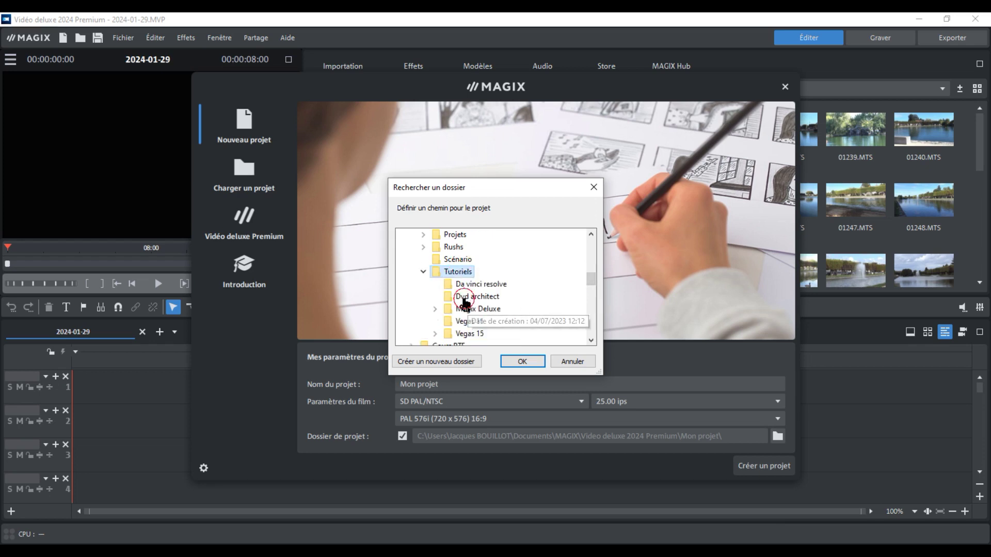
double_click(490, 309)
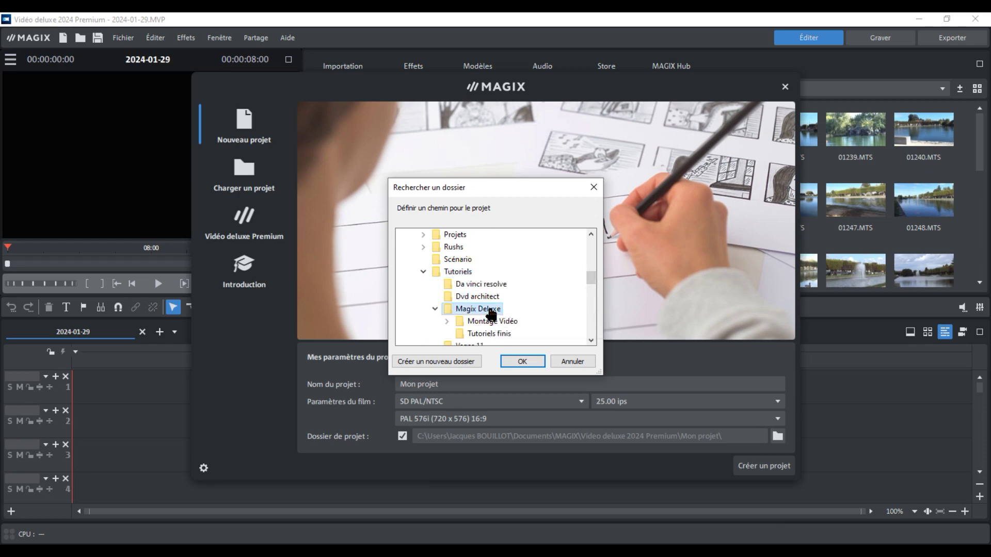
left_click(523, 361)
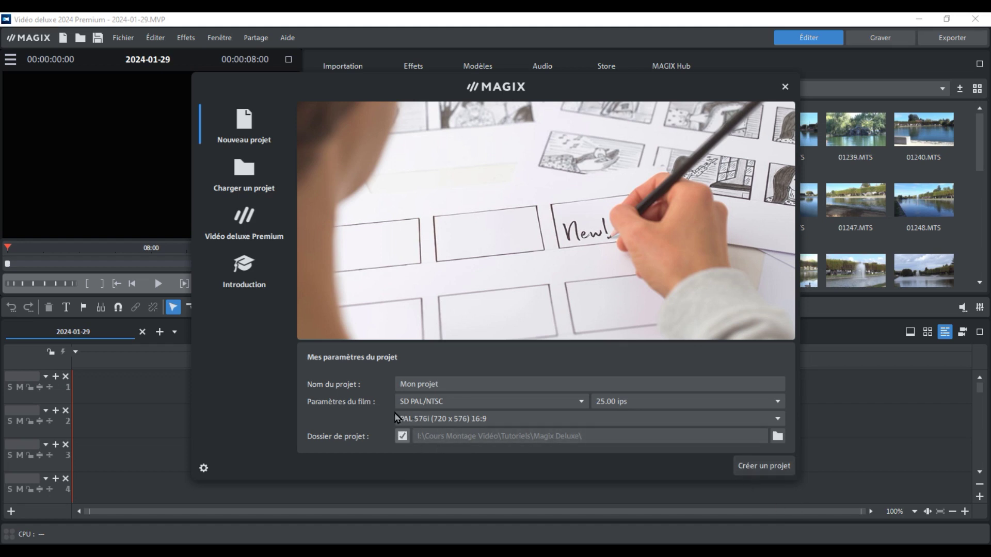
left_click(774, 466)
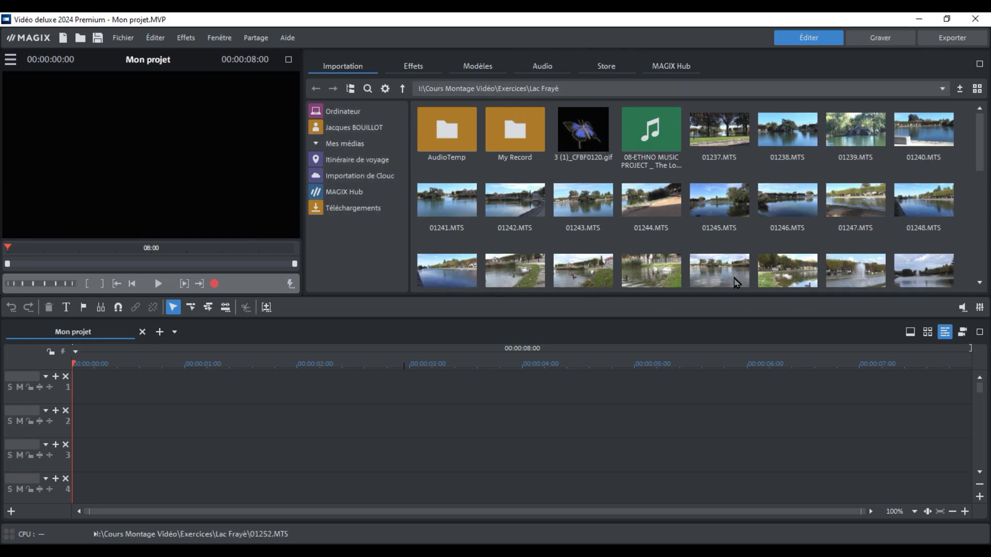
Browse the computer's I: drive for import media and open the folder Cours Montage Vidéo\Exercices\Lac Frayè.
mouse_move(588, 160)
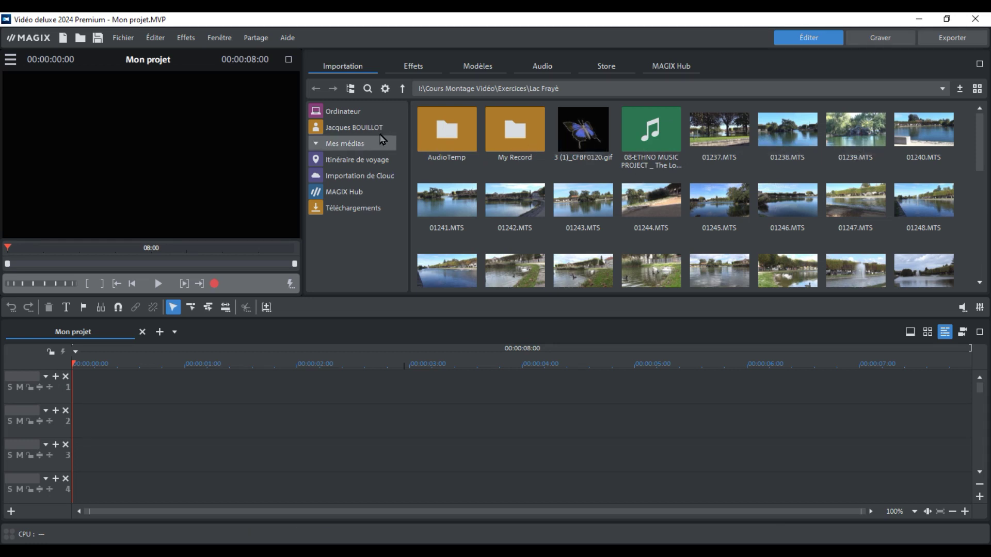
left_click(352, 112)
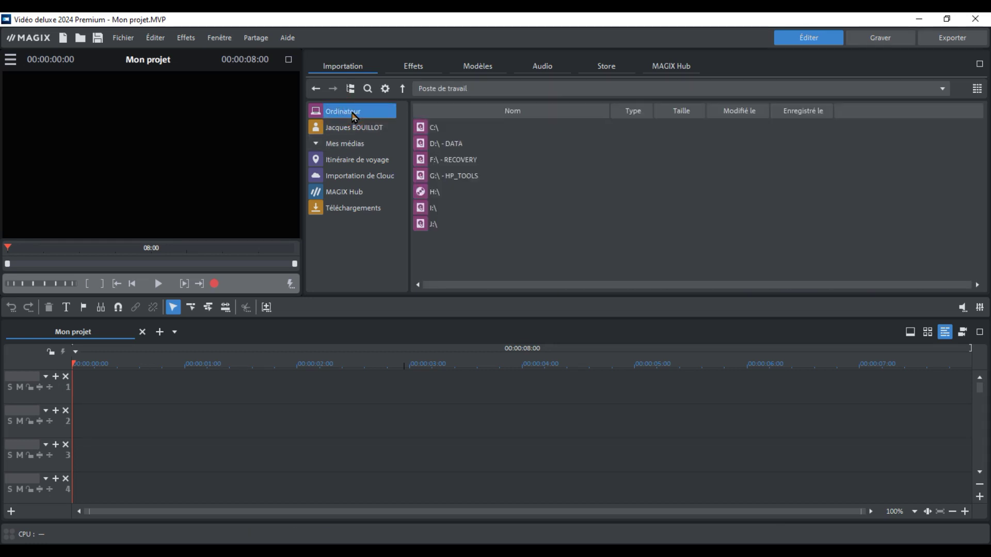
double_click(435, 209)
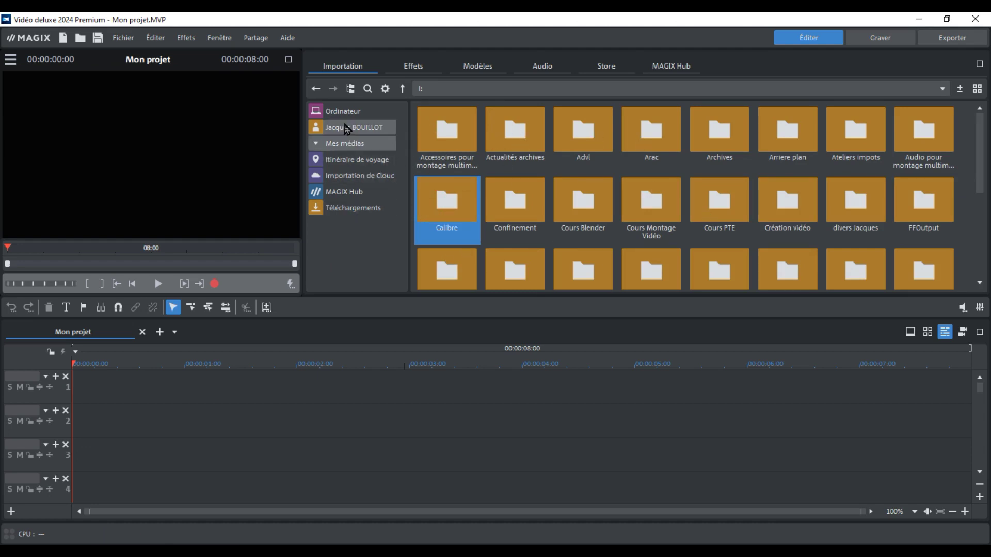
double_click(659, 202)
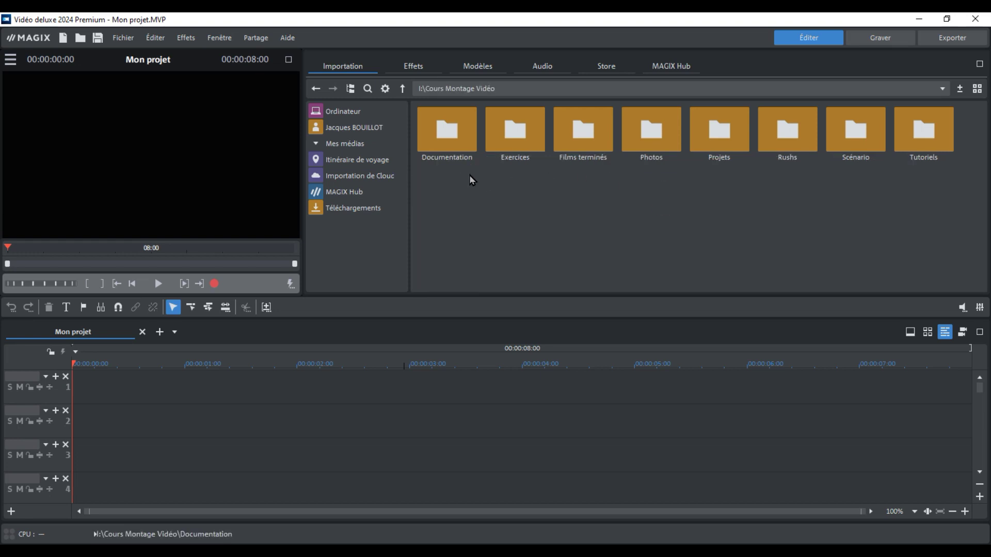
double_click(512, 134)
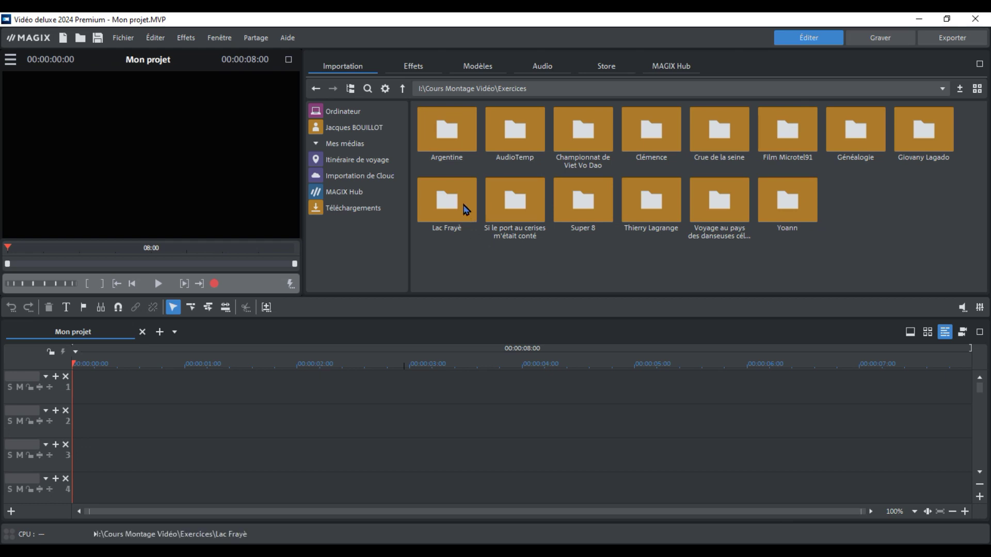
double_click(447, 200)
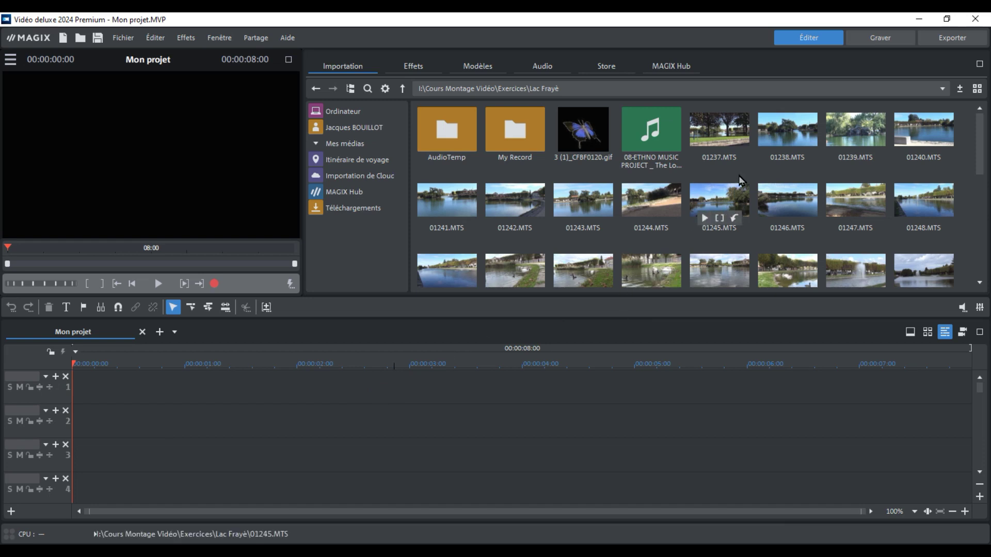
Place the video clip 01238.MTS at the start of track 2 in the timeline.
mouse_move(811, 135)
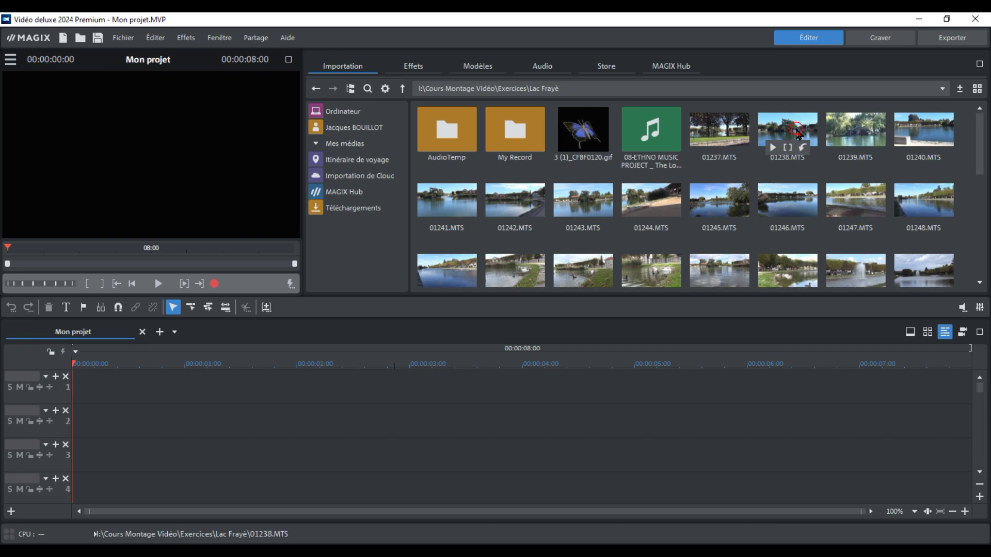
left_click(797, 134)
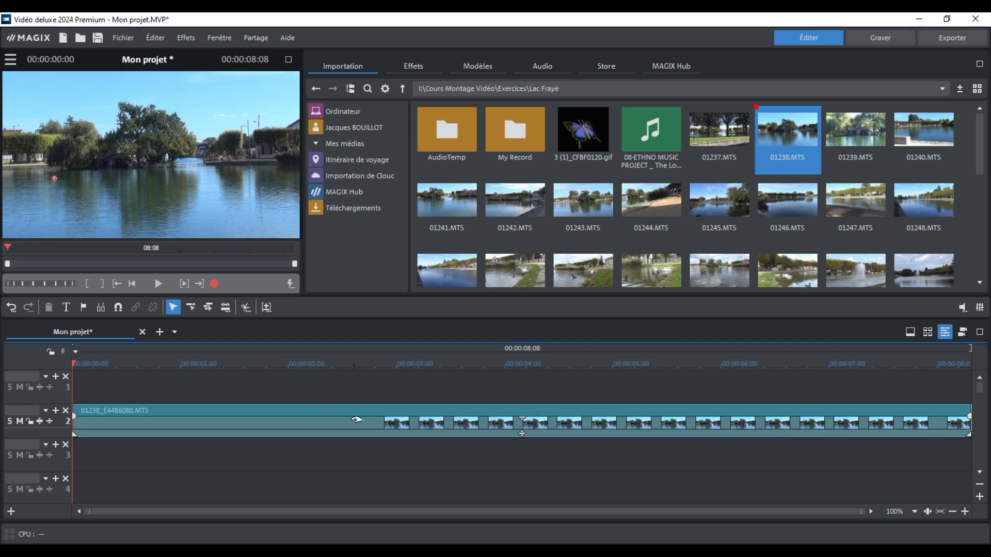
Select the 01238 clip on track 2 and zoom the timeline out to 400%.
left_click(355, 419)
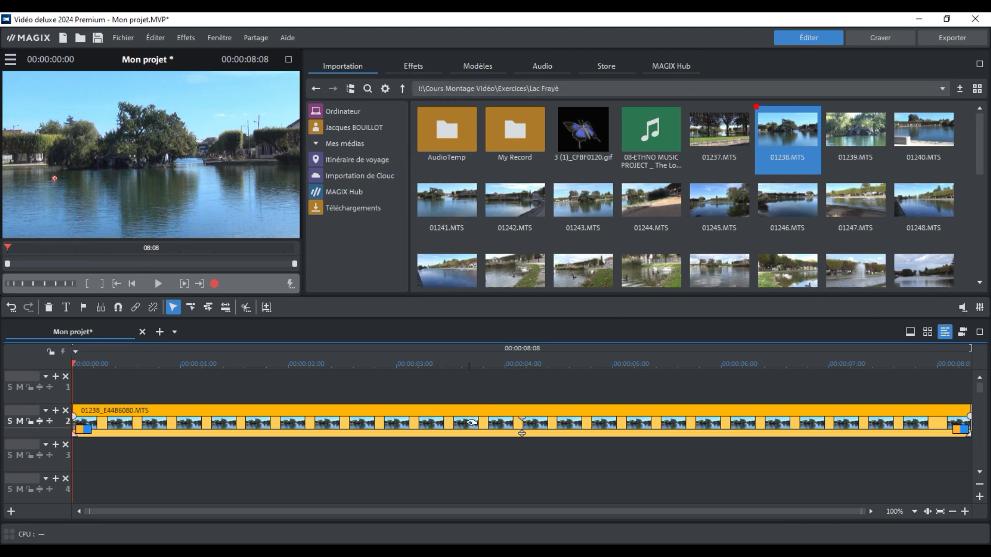
left_click(470, 391)
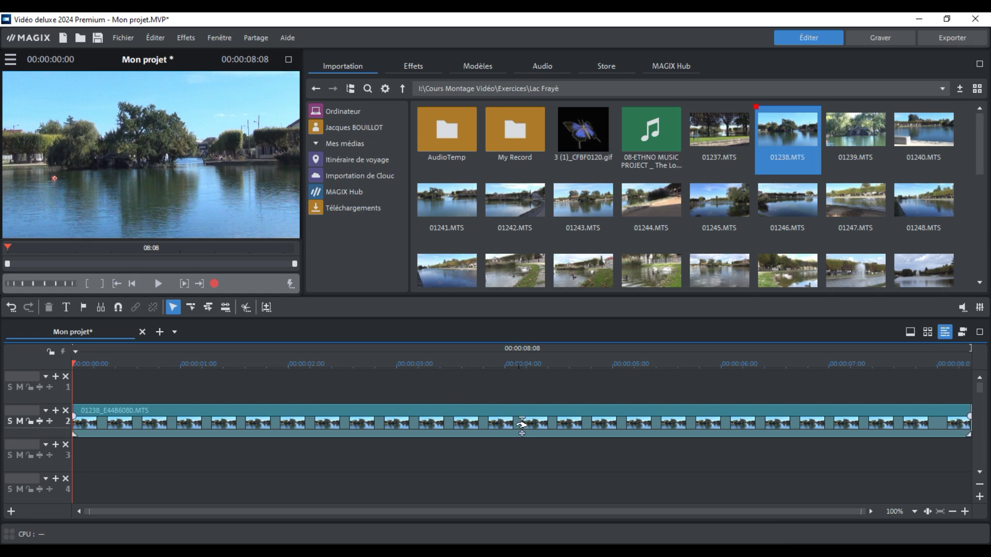
left_click(465, 421)
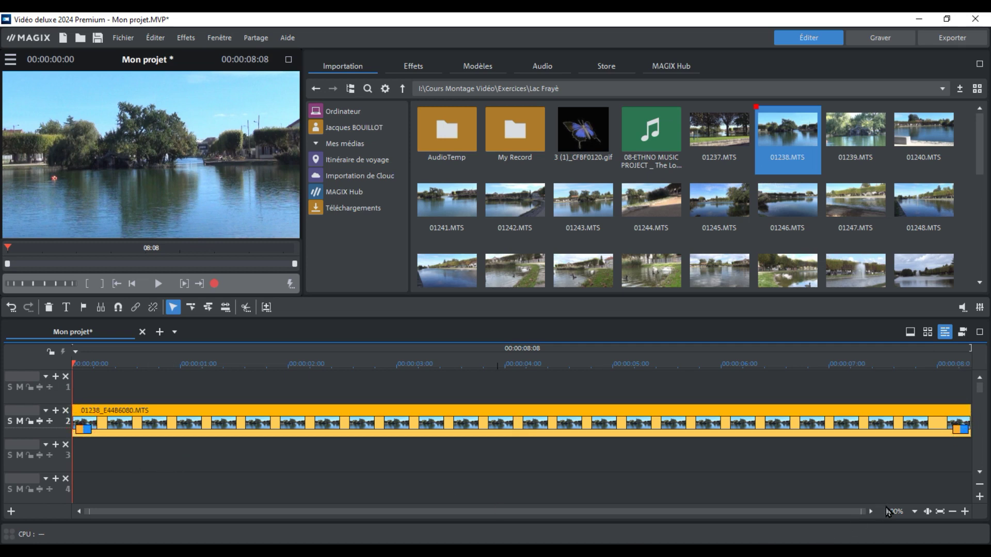
left_click(952, 512)
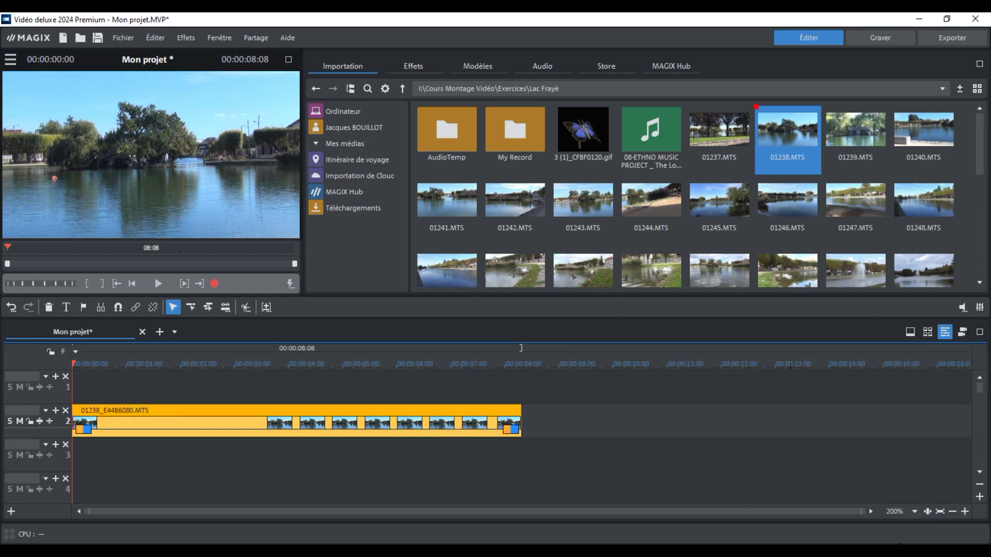
left_click(952, 511)
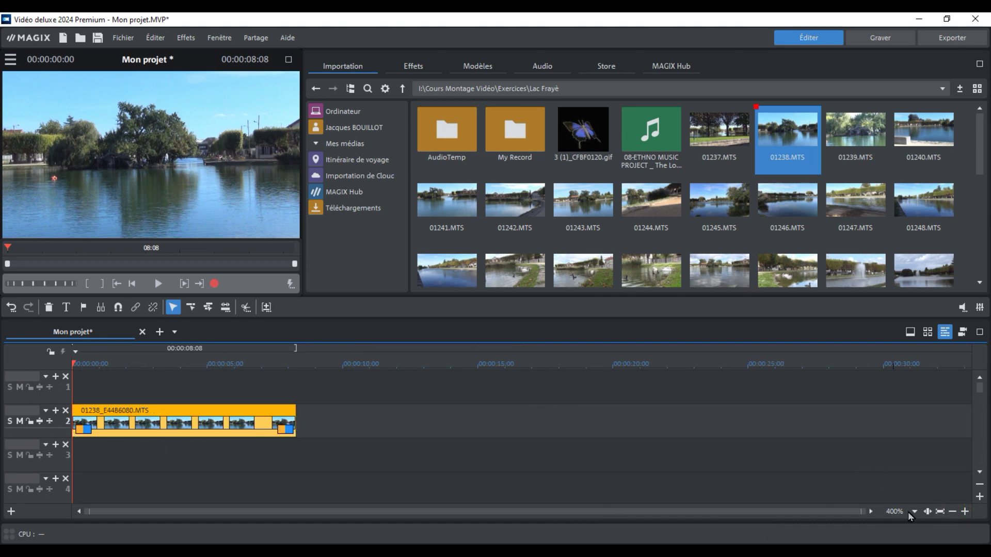
Magnify the timeline to 3% so single frames show, and step the playhead frame by frame to 00:00:00:05.
left_click(952, 511)
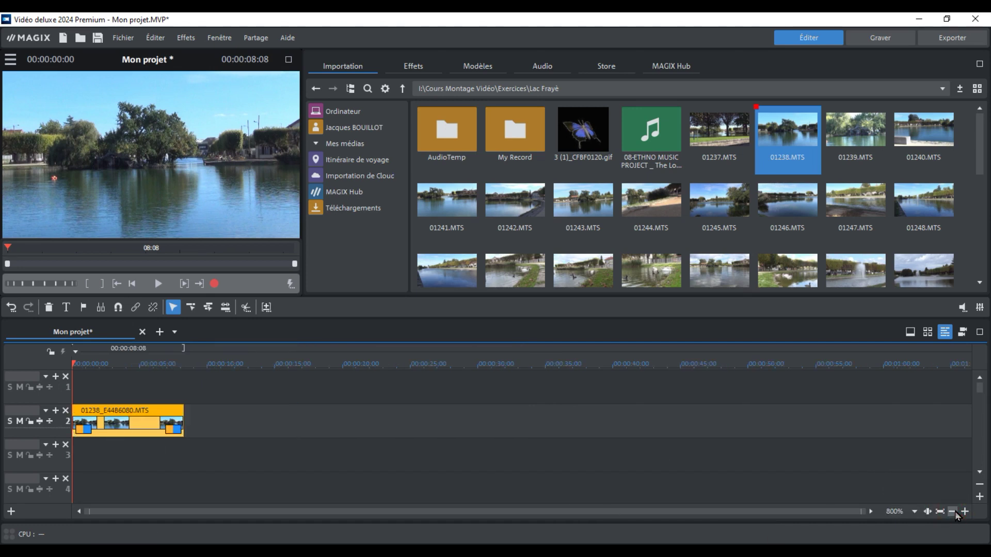
left_click(953, 512)
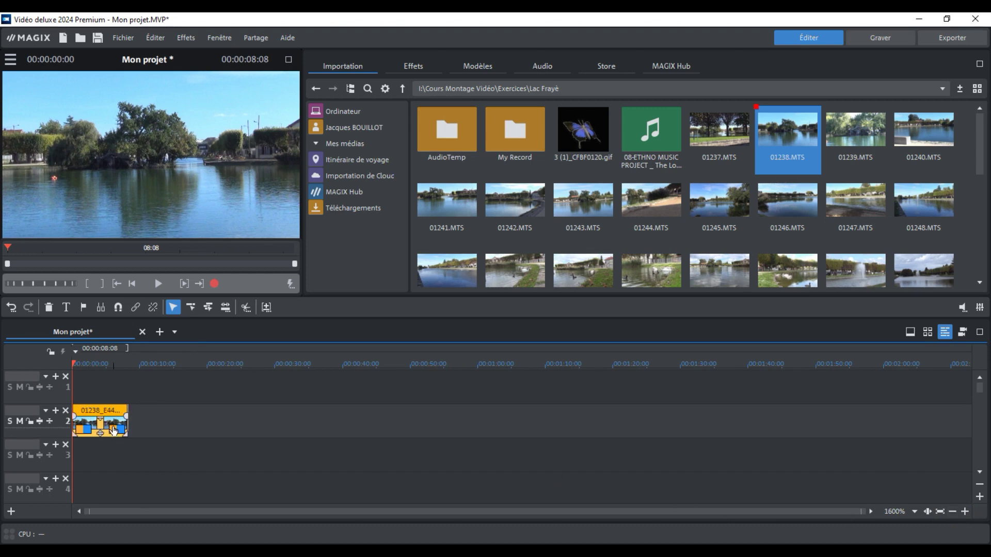
left_click(964, 511)
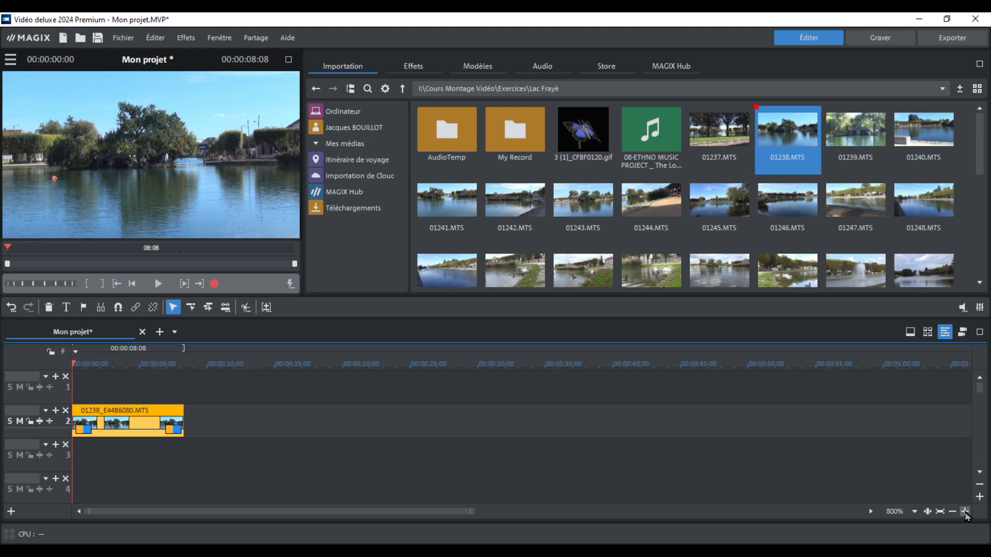
left_click(964, 511)
left_click(965, 511)
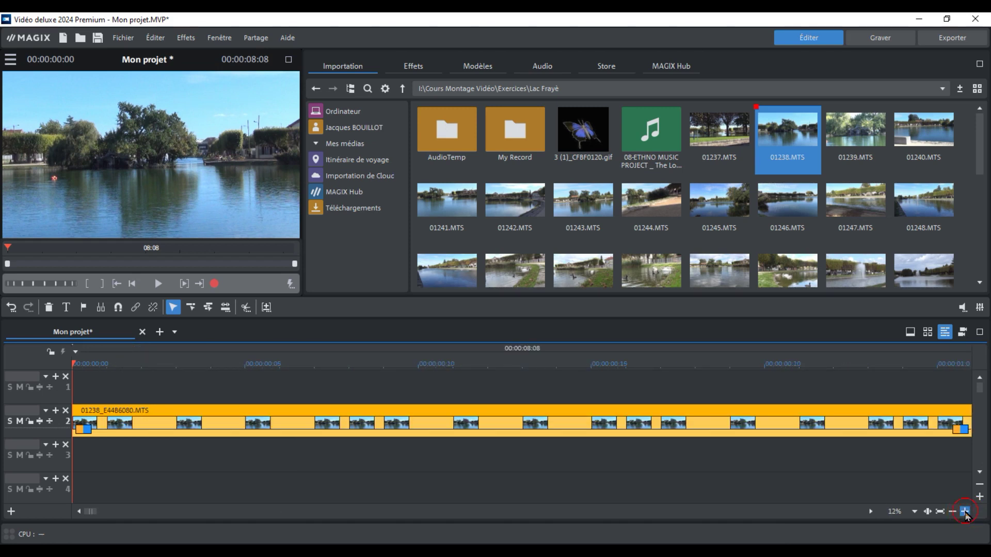
left_click(964, 511)
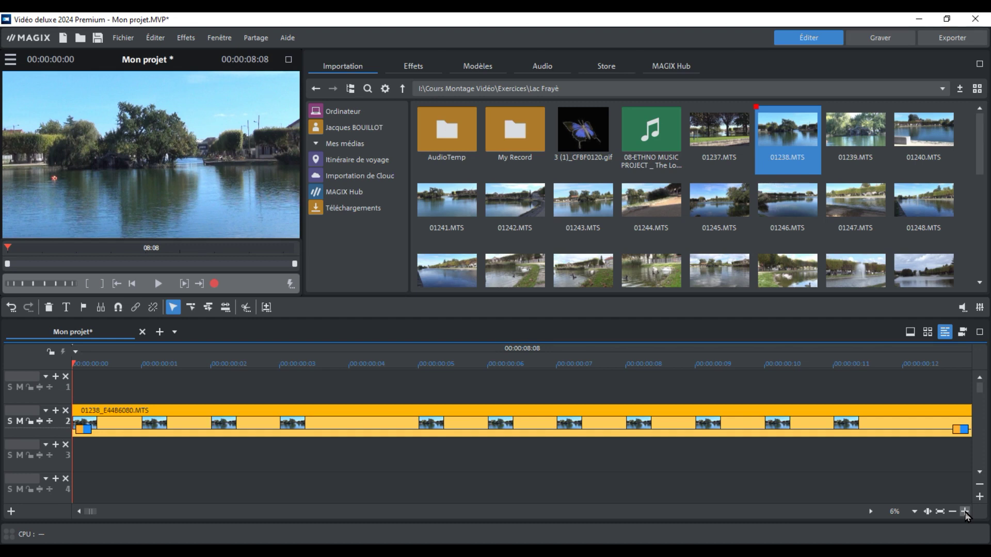
left_click(964, 511)
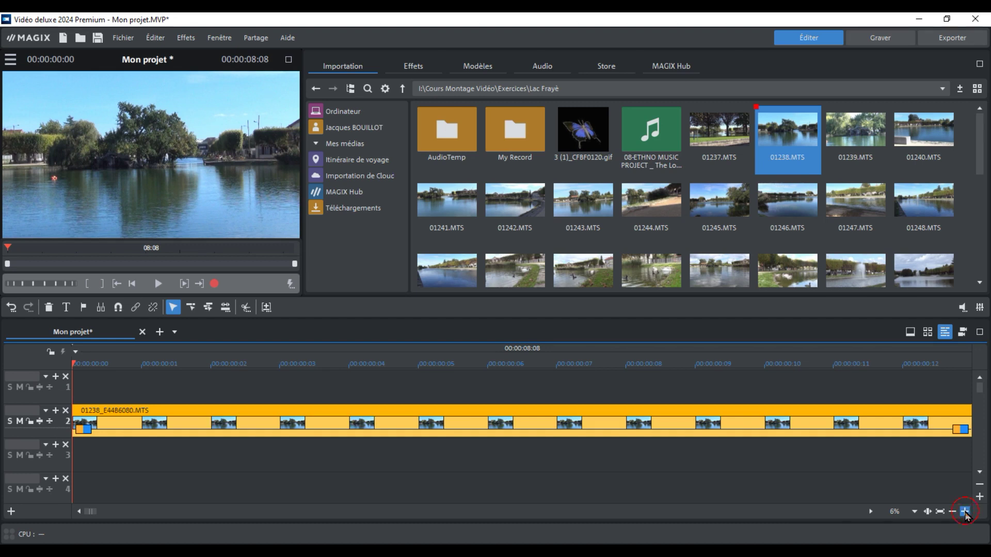
left_click(518, 366)
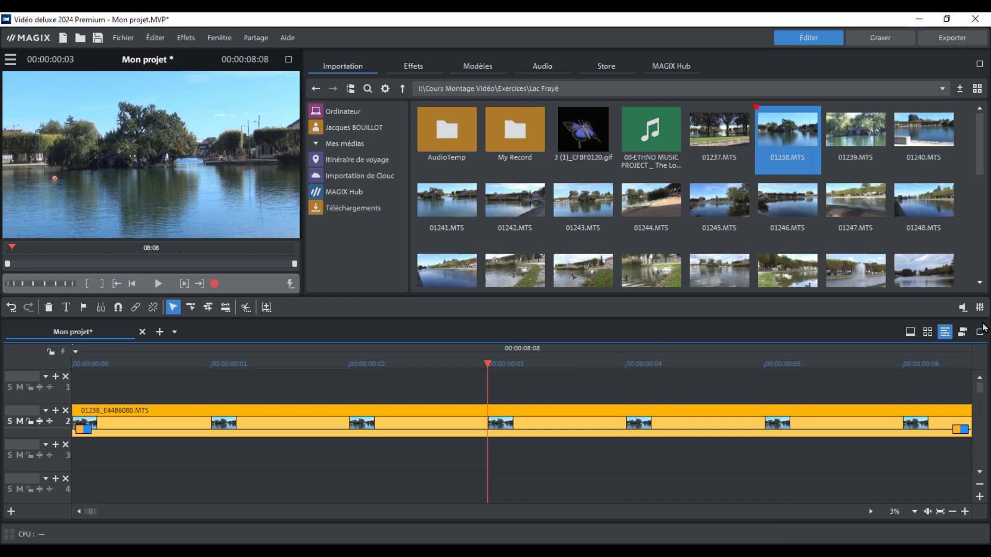
key("Right")
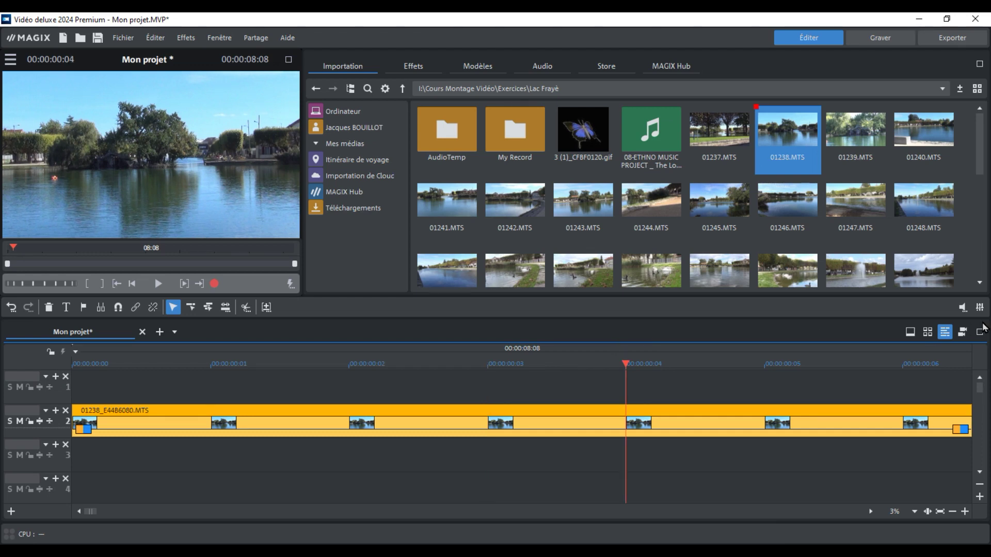
key("Right")
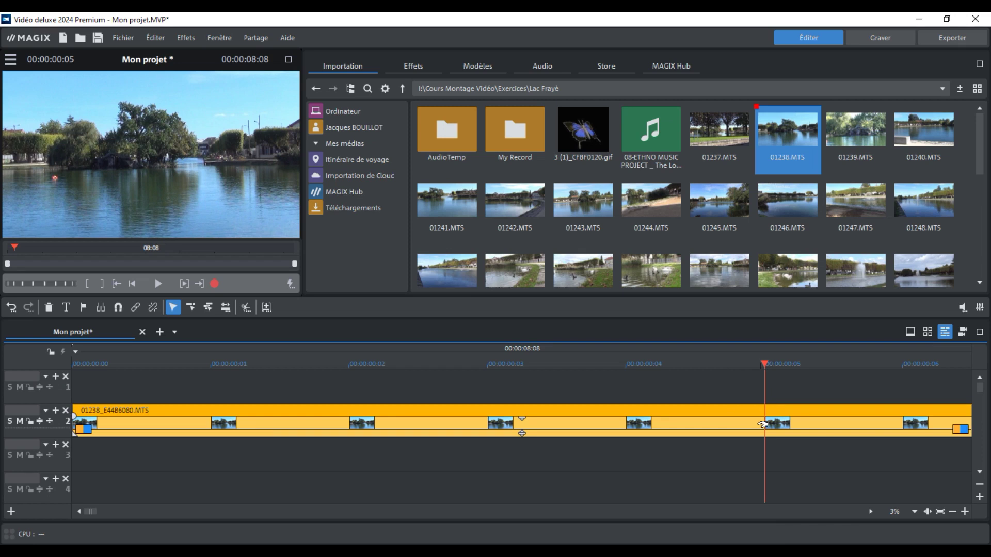
Place the playhead at the end of the 01238 clip, at 00:00:08:07.
left_click(952, 512)
left_click(952, 512)
left_click(952, 511)
left_click(952, 512)
left_click(952, 512)
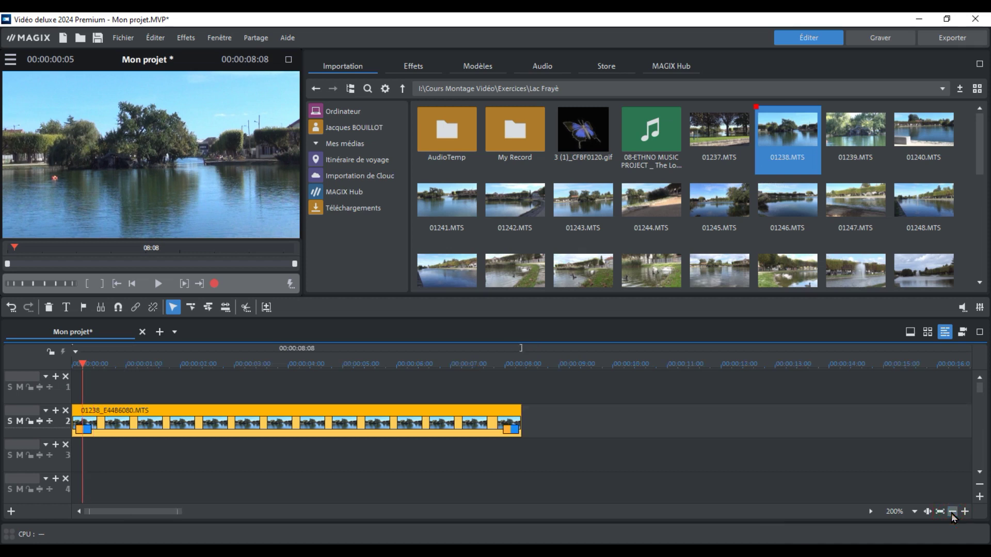
left_click(952, 511)
left_click(952, 512)
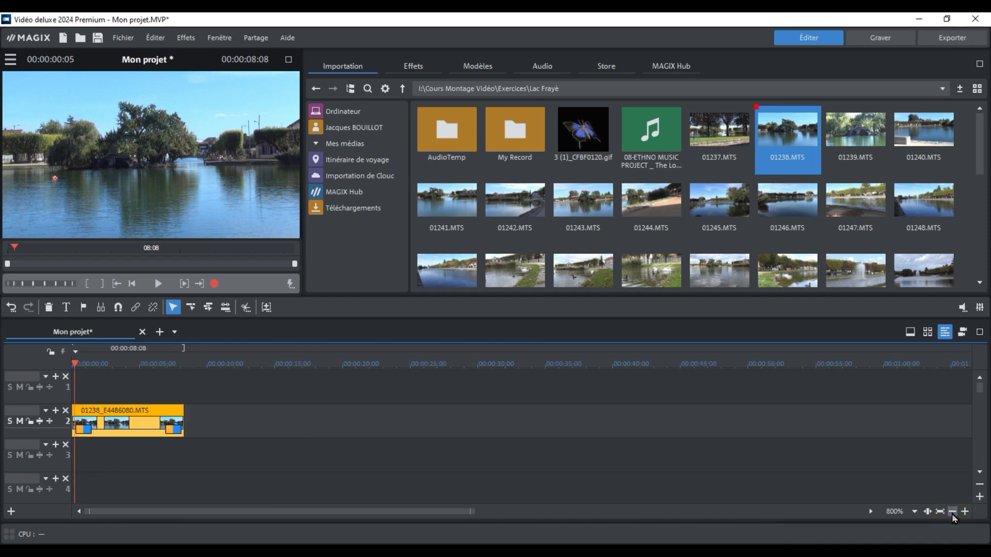
mouse_move(860, 175)
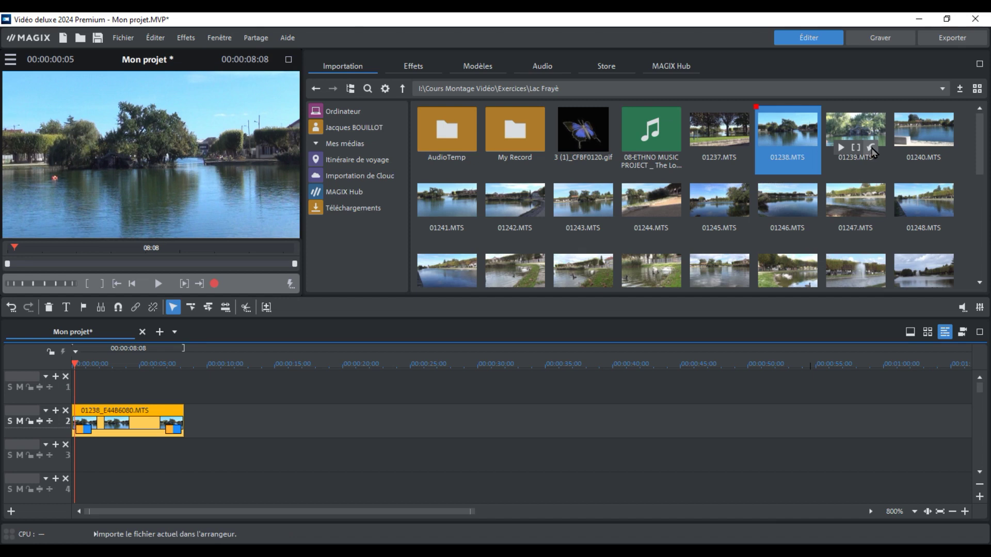
left_click(185, 366)
Import the clip 01239.MTS at the playhead and move it to track 2 directly behind 01238.
mouse_move(869, 147)
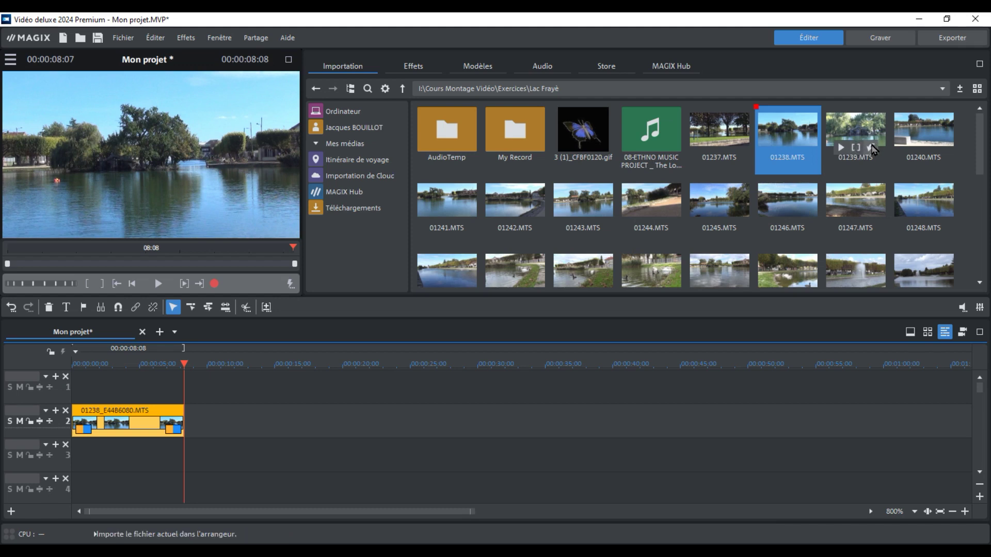
left_click(873, 151)
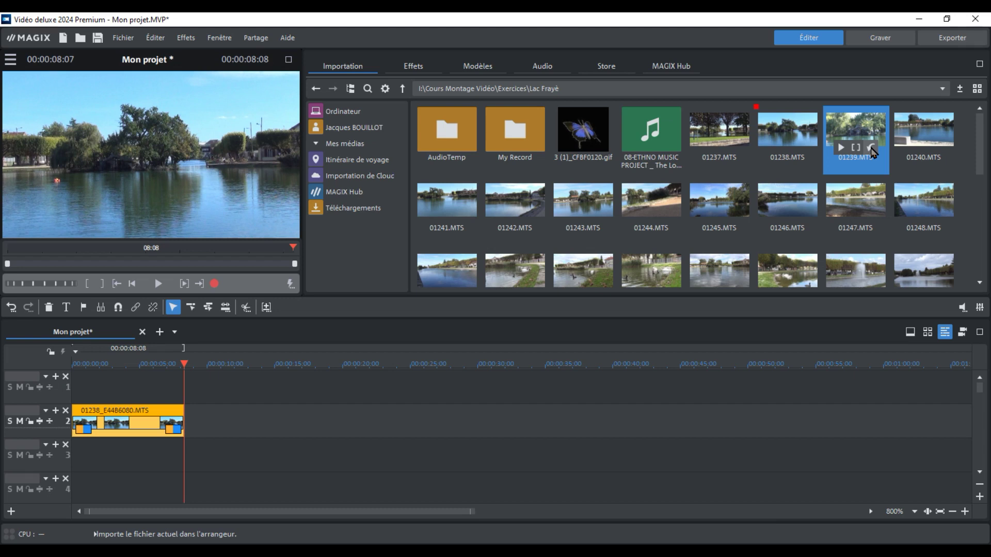
left_click(872, 150)
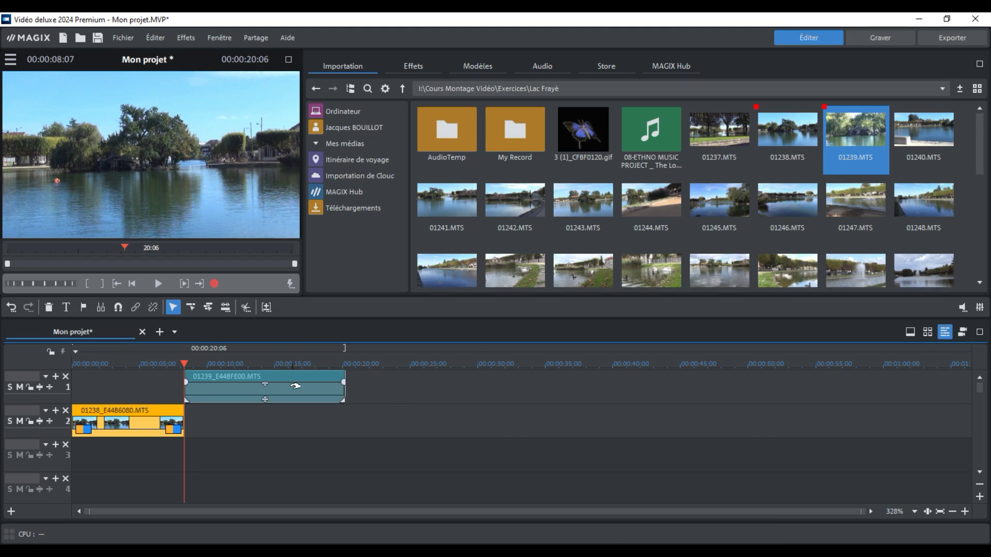
left_click_drag(291, 384, 294, 417)
mouse_move(294, 419)
left_mouse_down()
mouse_move(316, 422)
mouse_move(295, 429)
left_mouse_up()
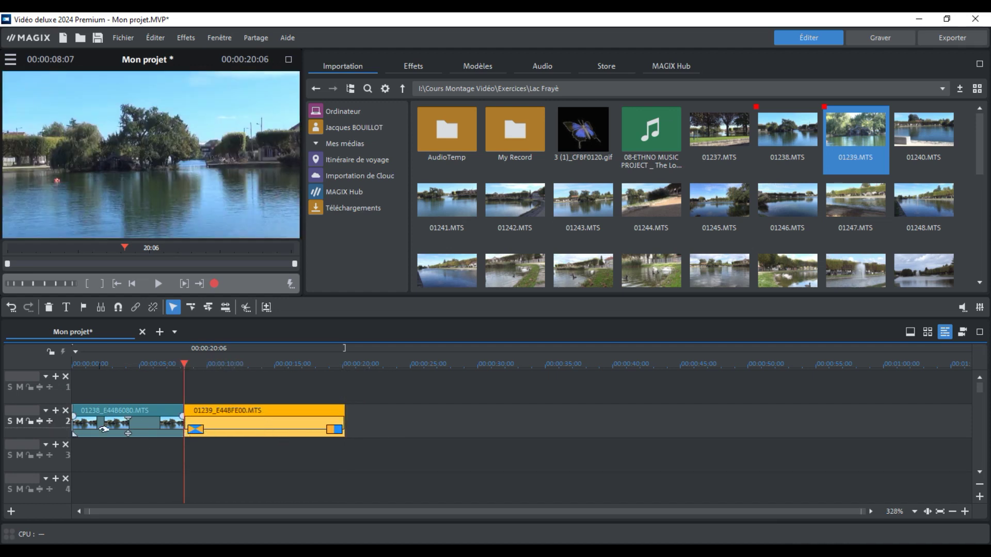
Place the clip 01243.MTS on track 2 directly after the 01239 clip.
mouse_move(834, 276)
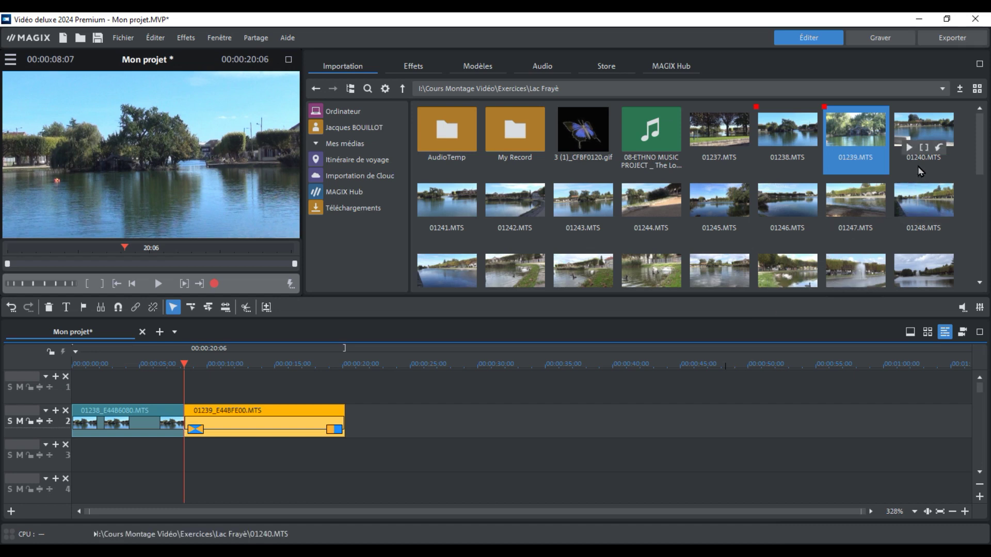
mouse_move(590, 203)
left_click_drag(590, 204, 389, 434)
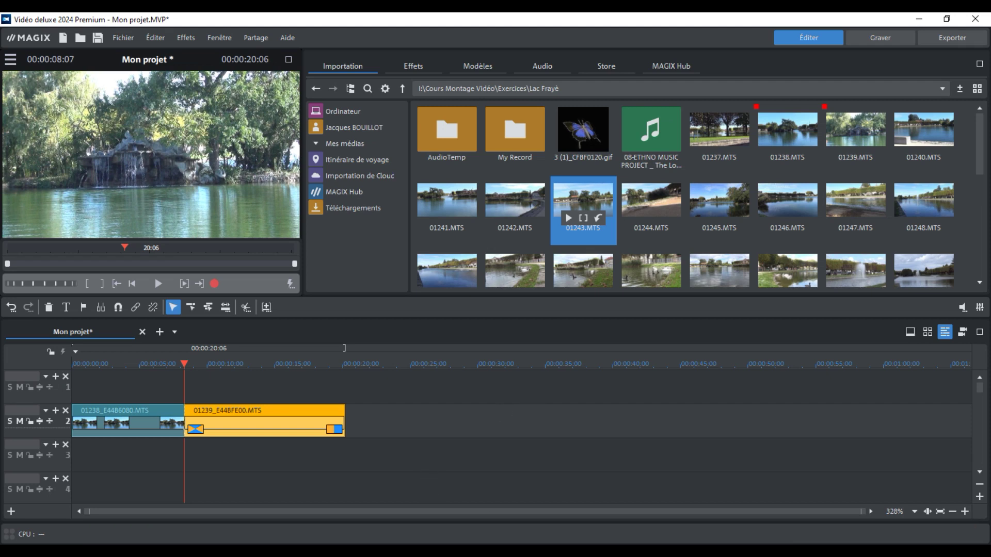
left_click(564, 459)
left_click_drag(565, 451, 567, 435)
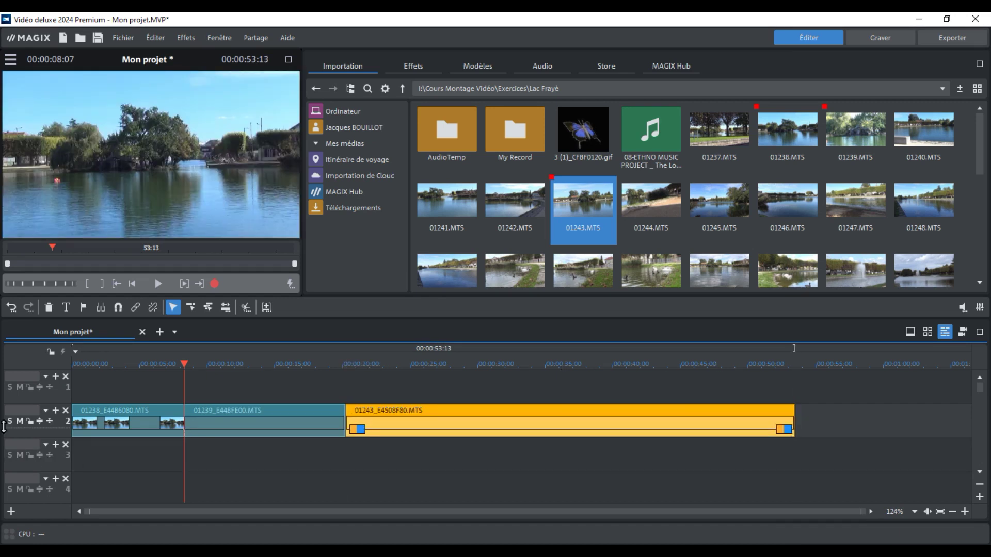
Add the clips 01245.MTS, 01246.MTS and 01247.MTS together to track 2, directly after the 01243 clip.
left_click(22, 416)
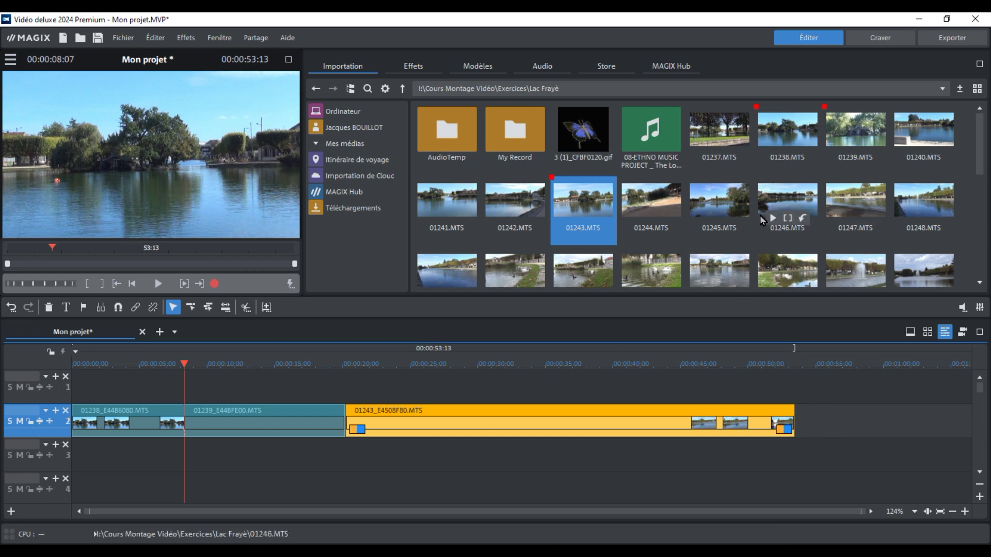
left_click(717, 195)
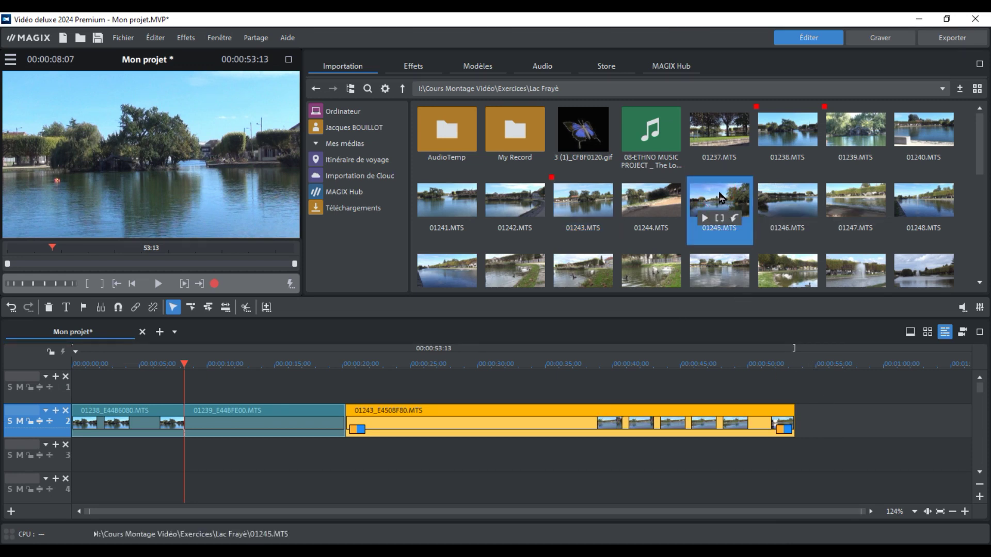
left_click(789, 212, "ctrl")
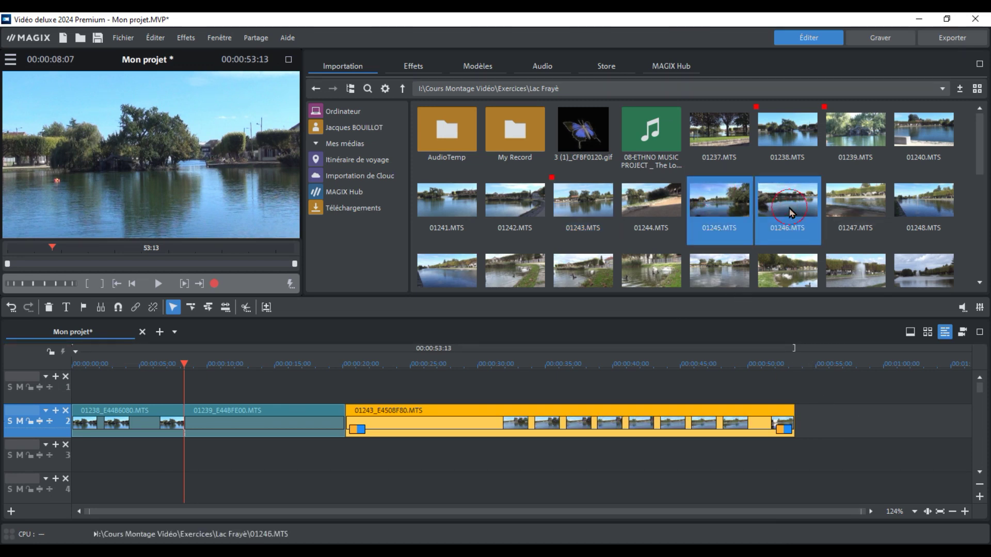
left_click(831, 207, "ctrl")
left_click(730, 204)
left_click_drag(728, 203, 780, 308)
left_click_drag(820, 398, 841, 428)
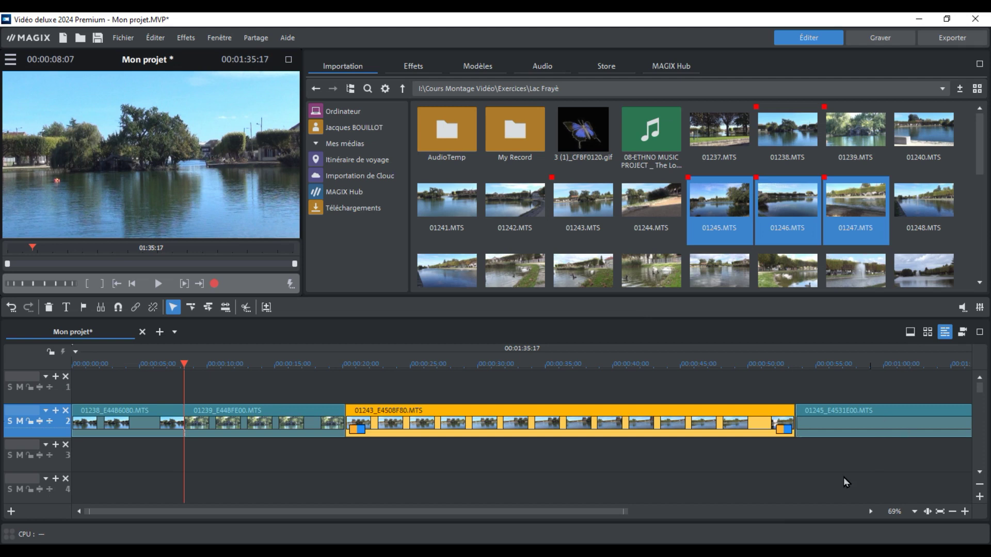
Look over the clips added to track 2, selecting 01245, 01246 and 01247 one after another.
left_click_drag(601, 512, 874, 510)
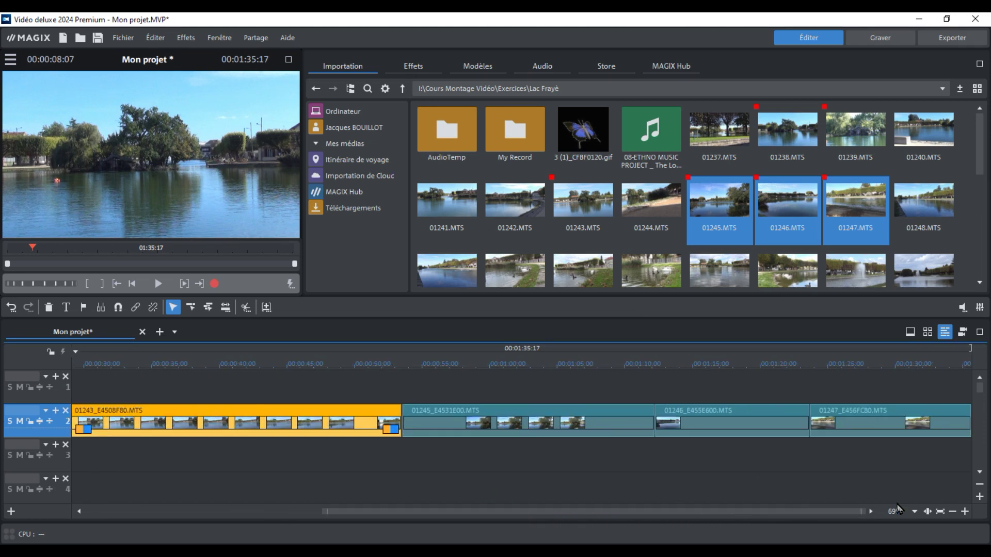
left_click(952, 511)
left_click(952, 512)
left_click(952, 511)
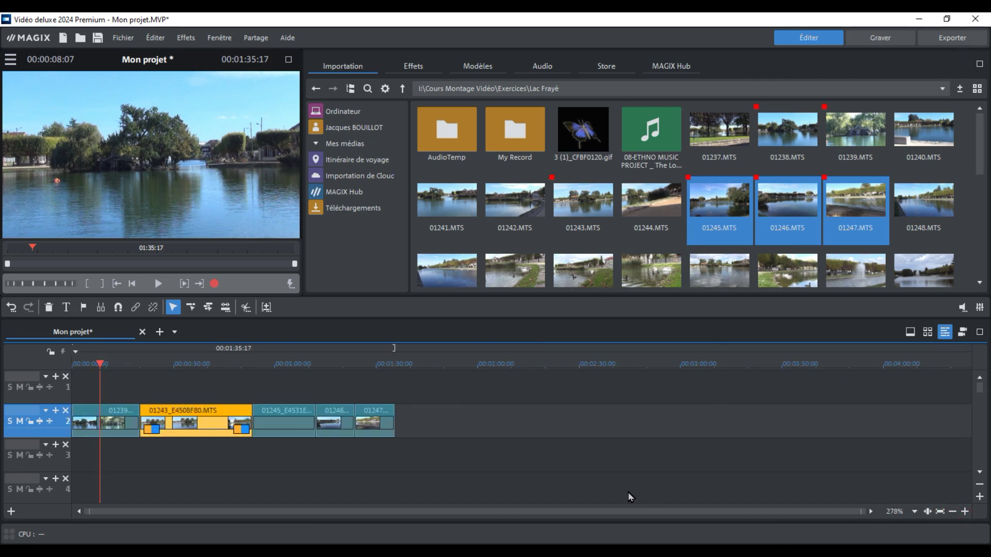
left_click(728, 512)
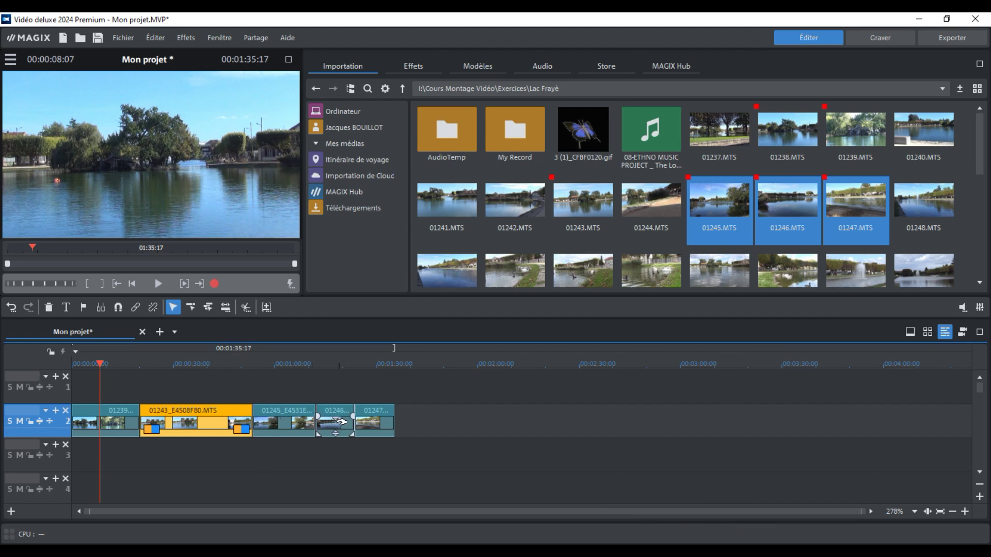
left_click(292, 413)
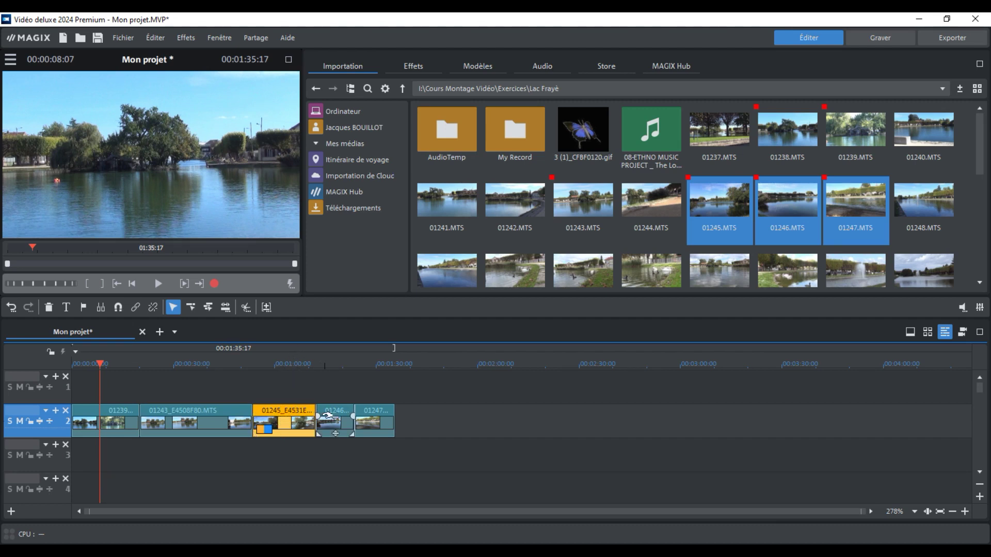
left_click(336, 419)
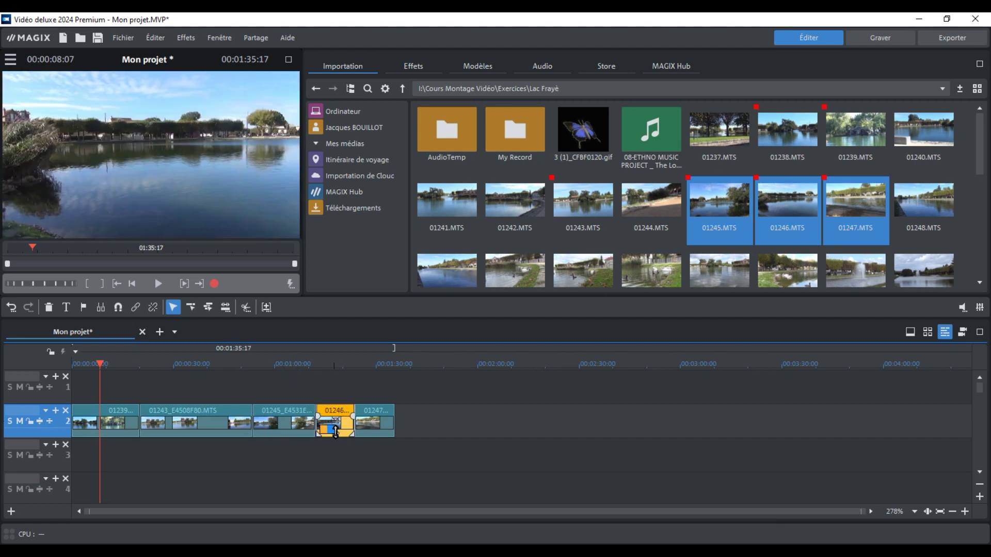
left_click(372, 420)
Set the range start at 00:01:30:22 and shift the 01247 clip slightly earlier to overlap the end of 01246, using the single-object mouse mode.
left_click(380, 351)
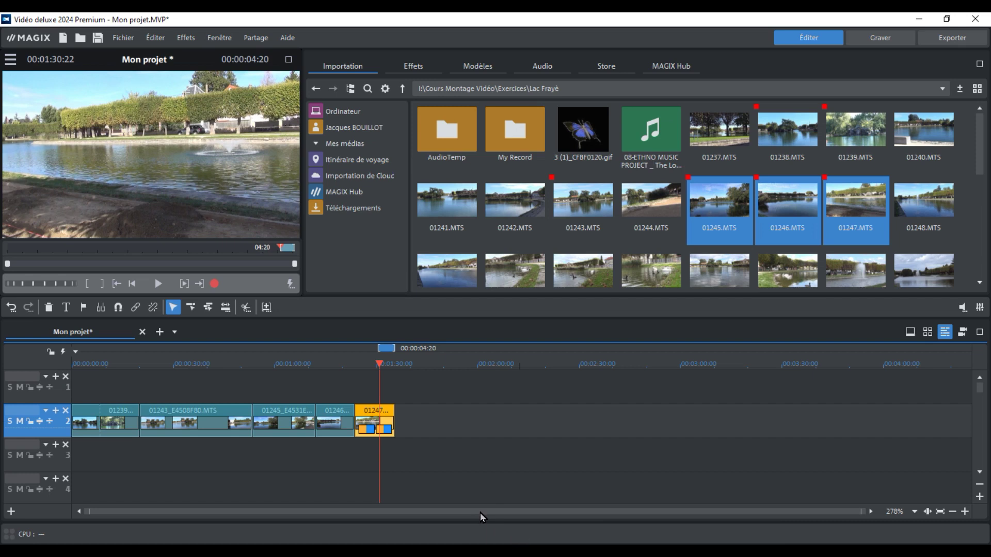
left_click(198, 308)
left_click(206, 308)
left_click(173, 310)
left_click(371, 419)
mouse_move(371, 417)
left_mouse_down()
mouse_move(437, 421)
mouse_move(361, 426)
mouse_move(371, 429)
left_mouse_up()
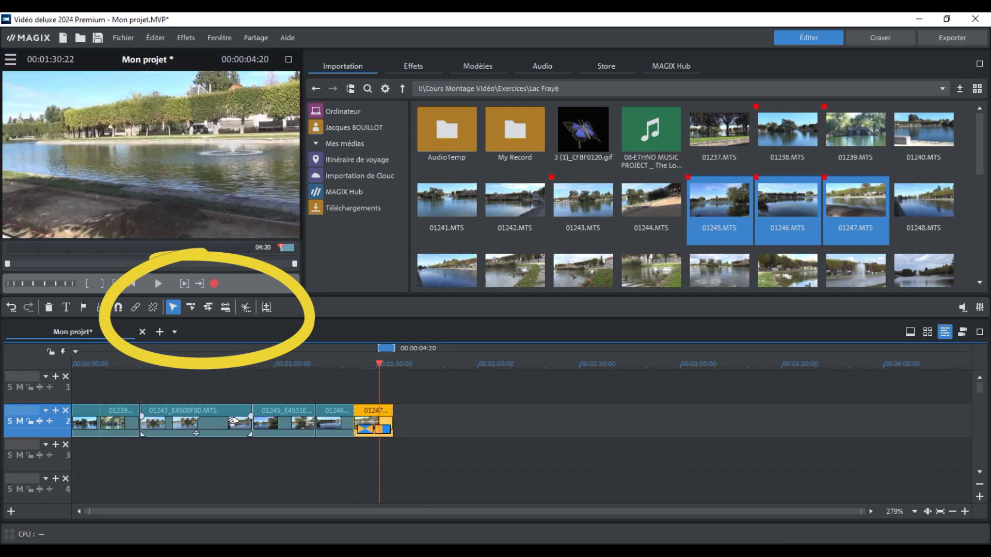
Shift the 01243, 01245 and 01246 clips slightly earlier on track 2, one at a time, leaving a gap before 01247.
left_click(225, 418)
mouse_move(204, 409)
left_mouse_down()
mouse_move(223, 411)
mouse_move(205, 411)
left_mouse_up()
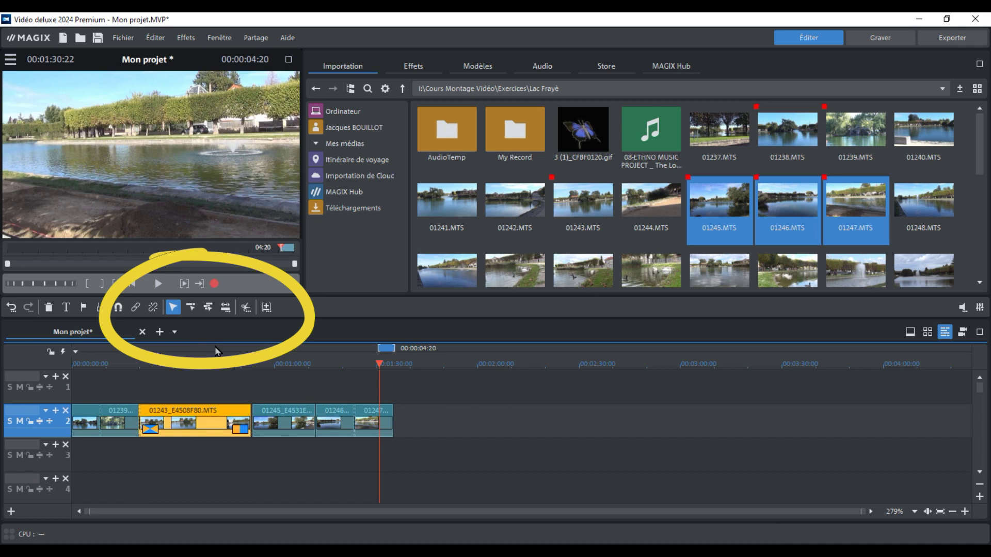
left_click(284, 411)
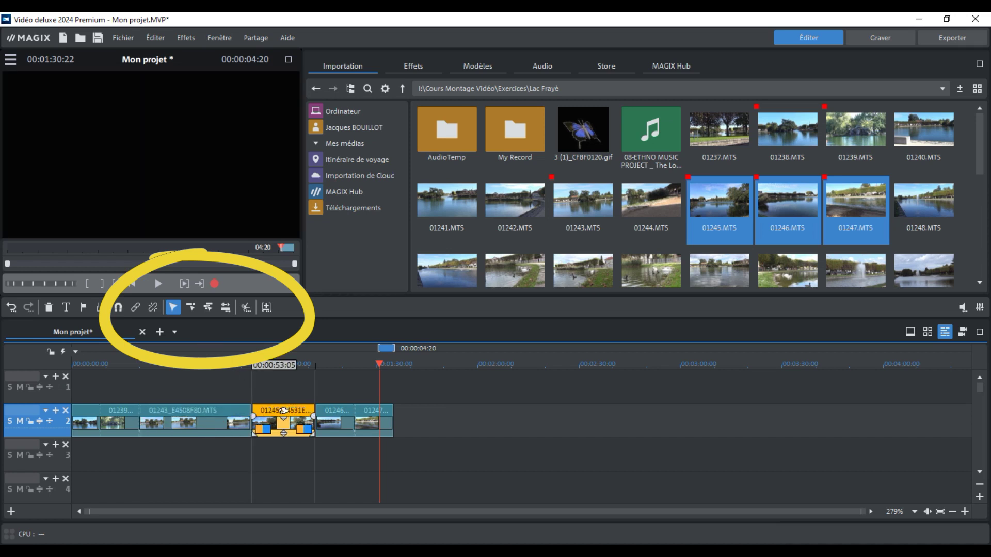
left_click(323, 413)
left_click_drag(323, 413, 319, 413)
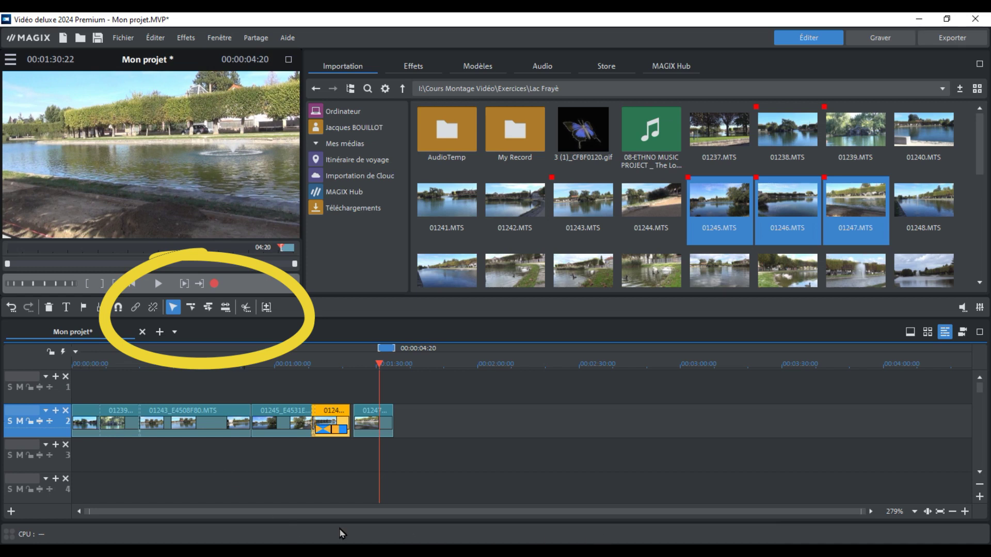
Shift the 01243 clip and all clips after it slightly earlier on track 2, using the single-track mouse mode.
left_click(89, 417)
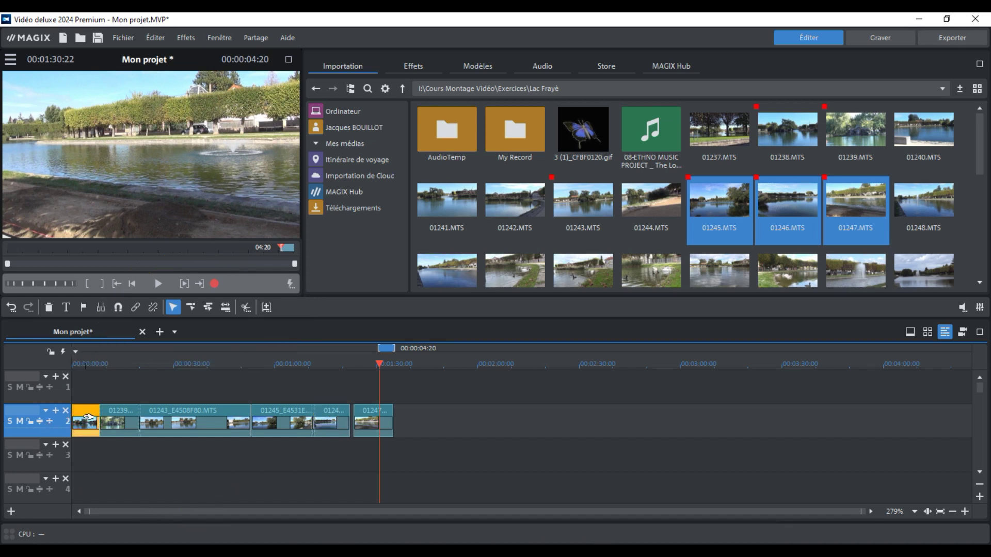
left_click(191, 307)
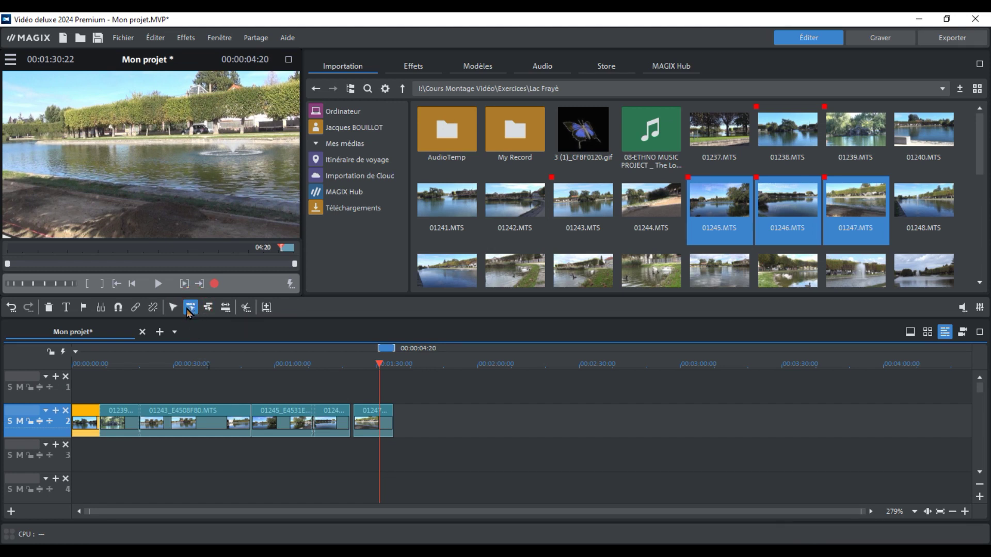
left_click(87, 410)
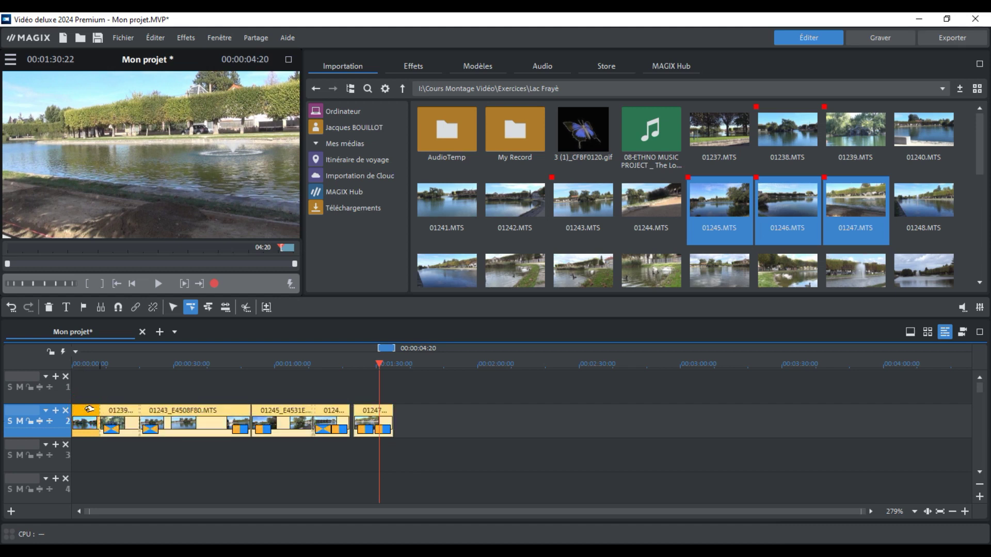
mouse_move(89, 409)
left_mouse_down()
mouse_move(393, 429)
mouse_move(88, 423)
left_mouse_up()
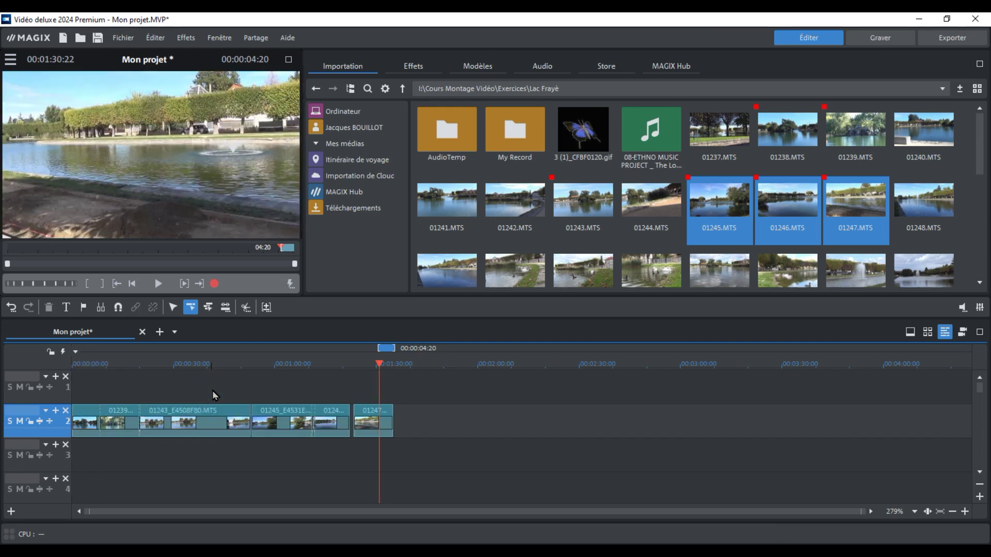
left_click(204, 413)
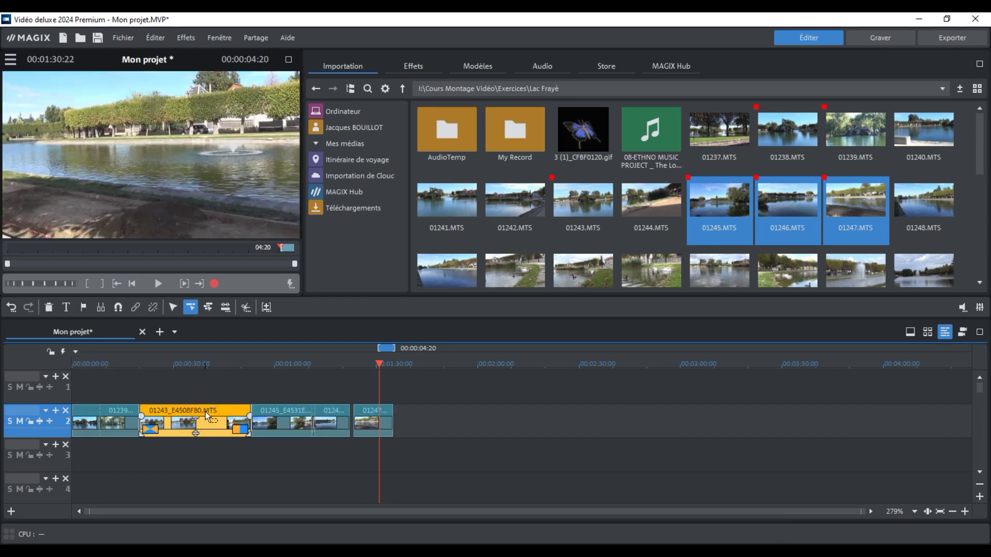
mouse_move(218, 410)
left_mouse_down()
mouse_move(358, 425)
mouse_move(204, 422)
left_mouse_up()
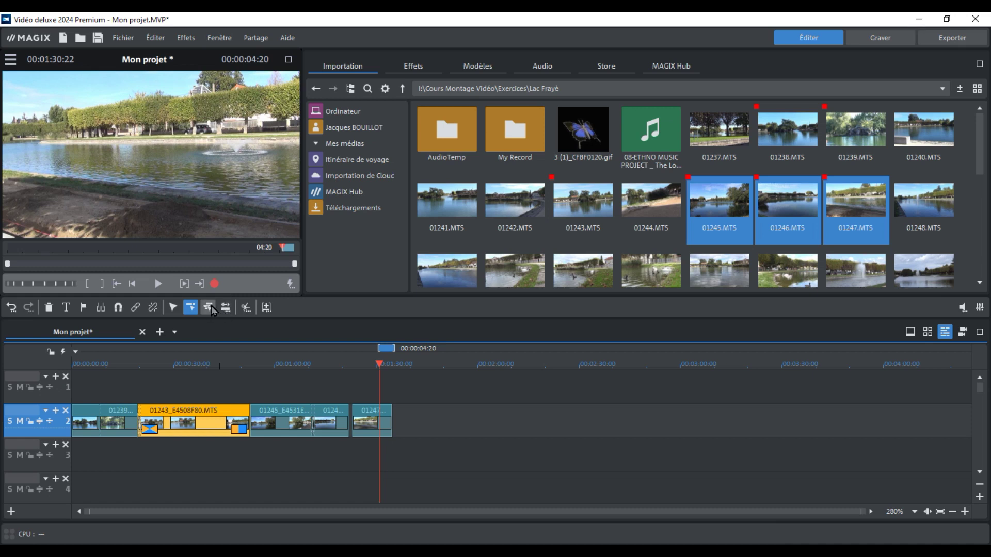
Add 01251.MTS at the start of track 1 and shift all clips on both tracks slightly later in the all-tracks mouse mode.
mouse_move(651, 277)
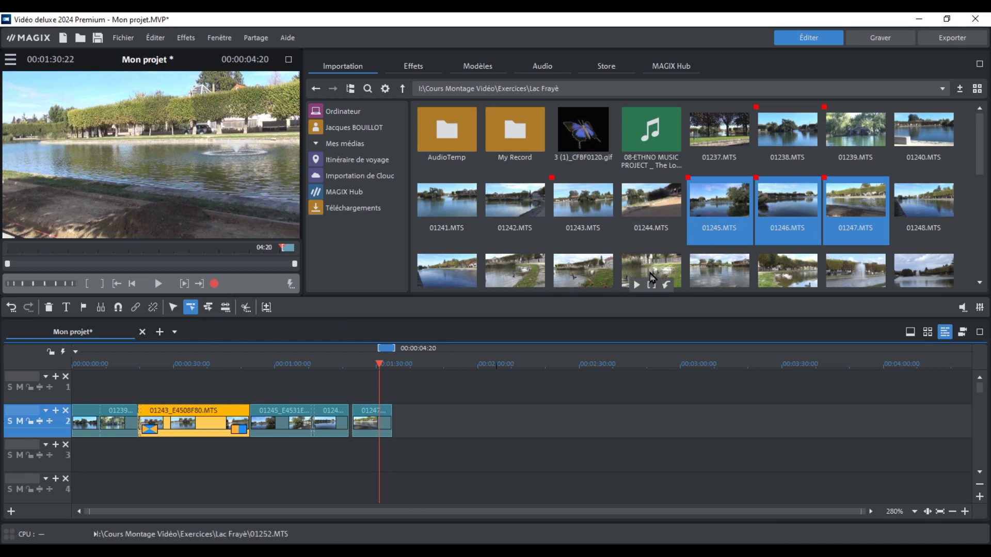
left_click_drag(581, 271, 345, 470)
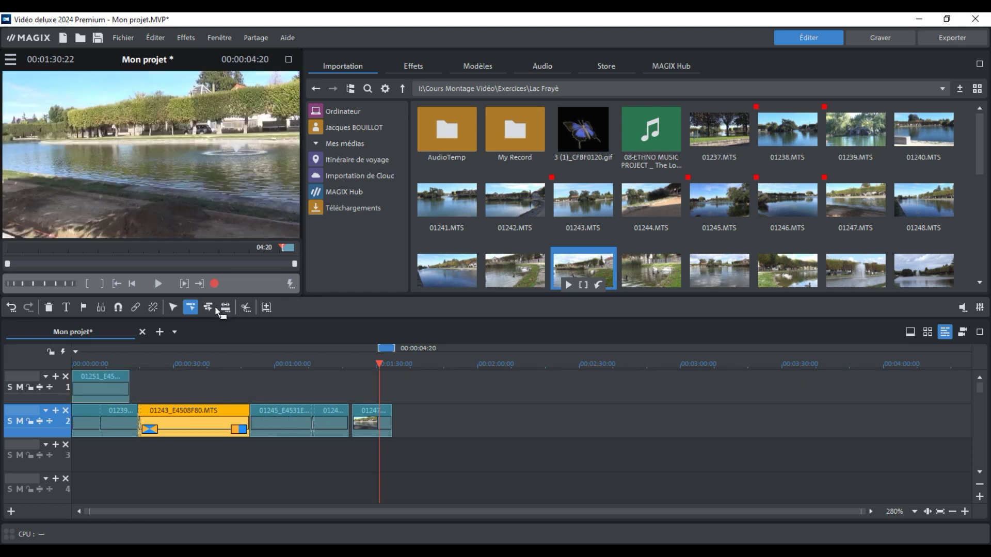
left_click(211, 306)
left_click(118, 381)
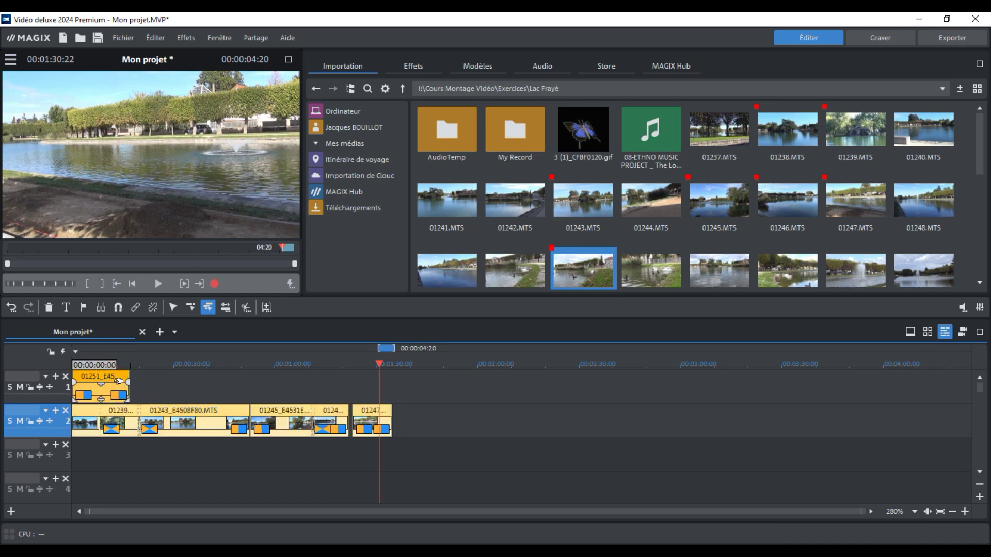
mouse_move(161, 380)
left_mouse_down()
mouse_move(279, 380)
mouse_move(174, 379)
left_mouse_up()
Move only the 01251 clip to track 3 so it starts at the playhead, using the single-object mouse mode.
left_click(173, 307)
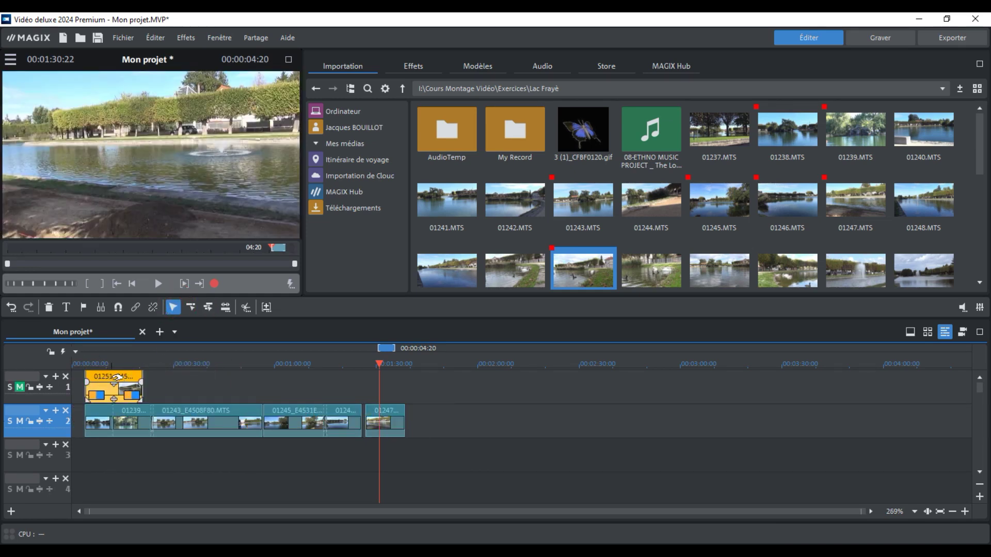
left_click_drag(119, 379, 341, 455)
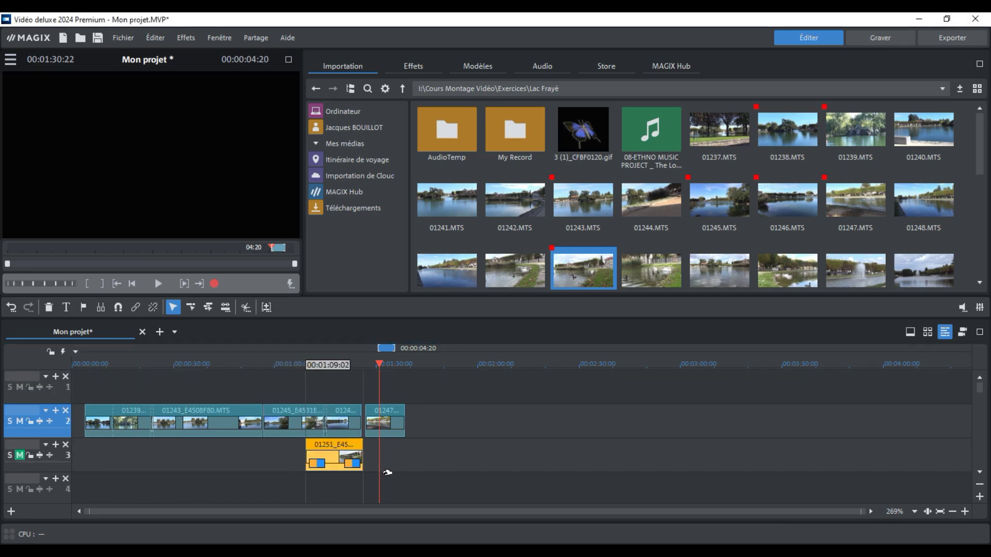
left_click_drag(414, 472, 386, 471)
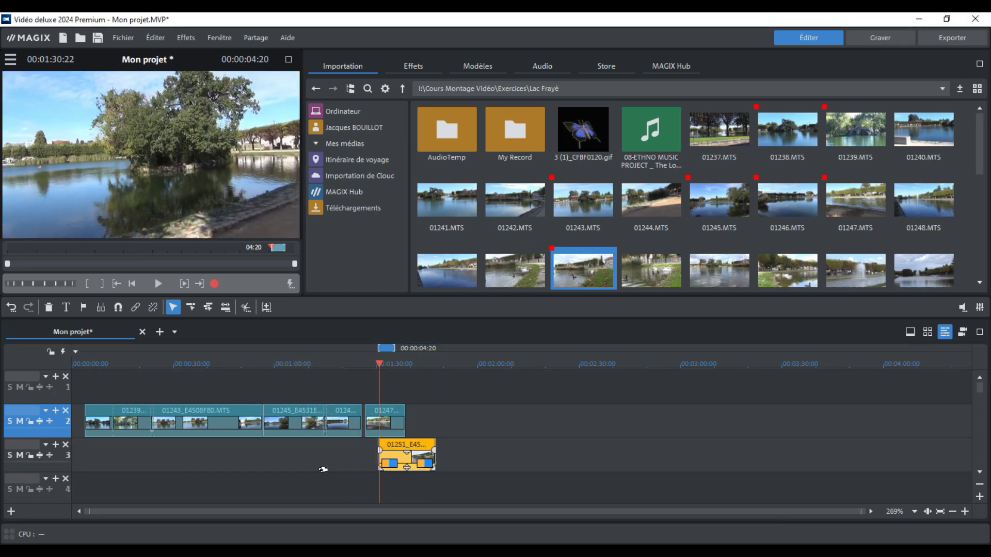
Shift 01243 and every following clip on tracks 2 and 3 about 30 seconds later, using the all-tracks mouse mode.
left_click(203, 412)
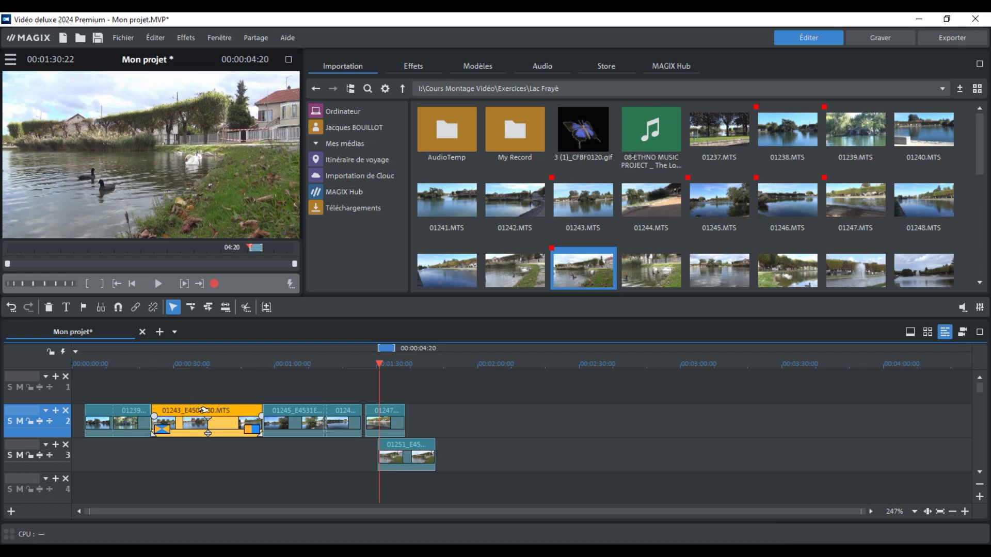
left_click(209, 308)
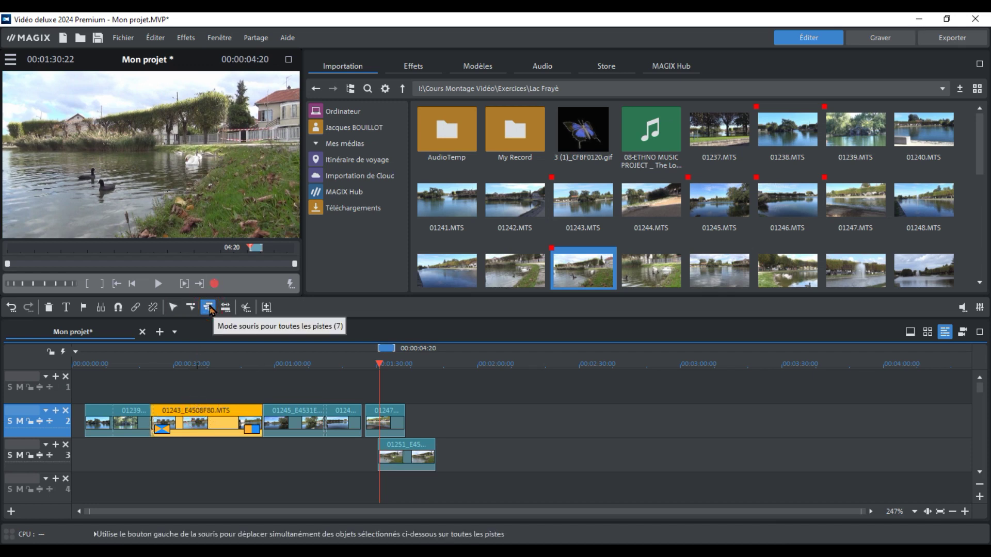
left_click(233, 411)
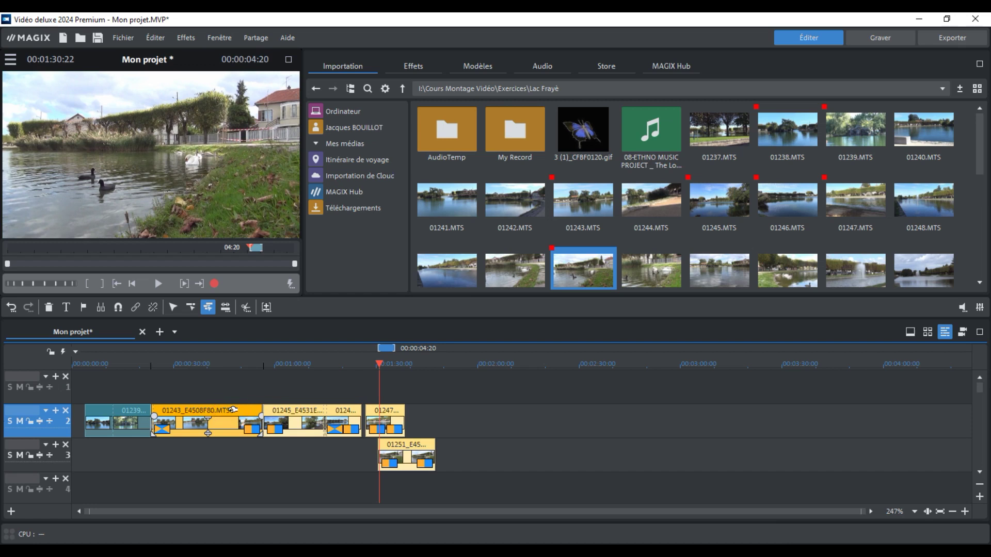
left_click_drag(384, 448, 488, 448)
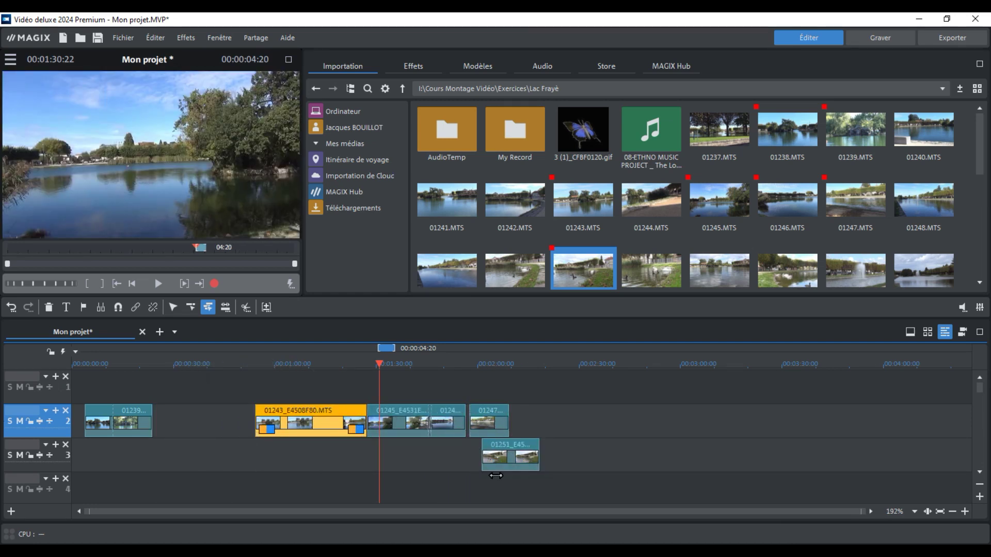
Shift all clips on every track earlier in the all-tracks mouse mode so the first clip starts at 00:00:00:00.
left_click(190, 308)
left_click(174, 308)
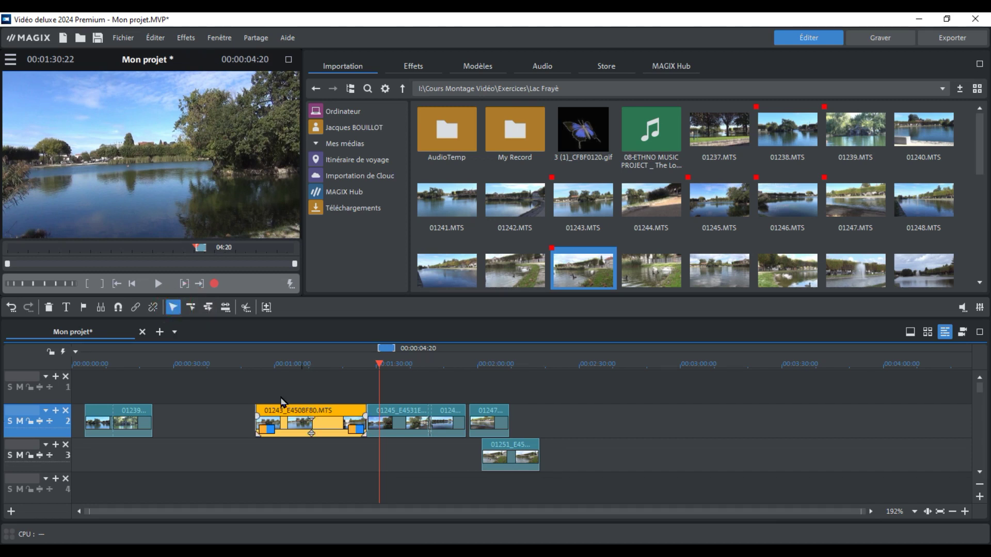
left_click(191, 307)
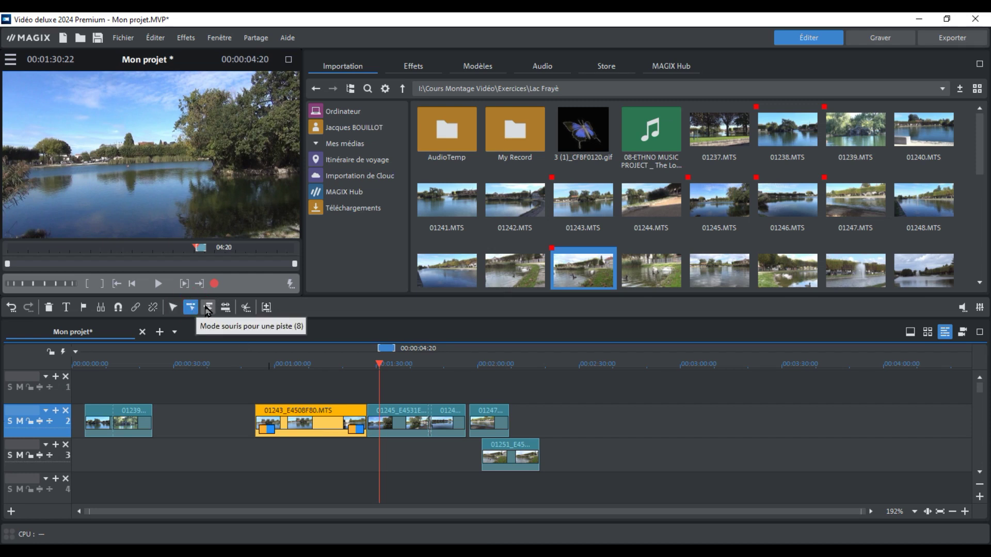
left_click(208, 309)
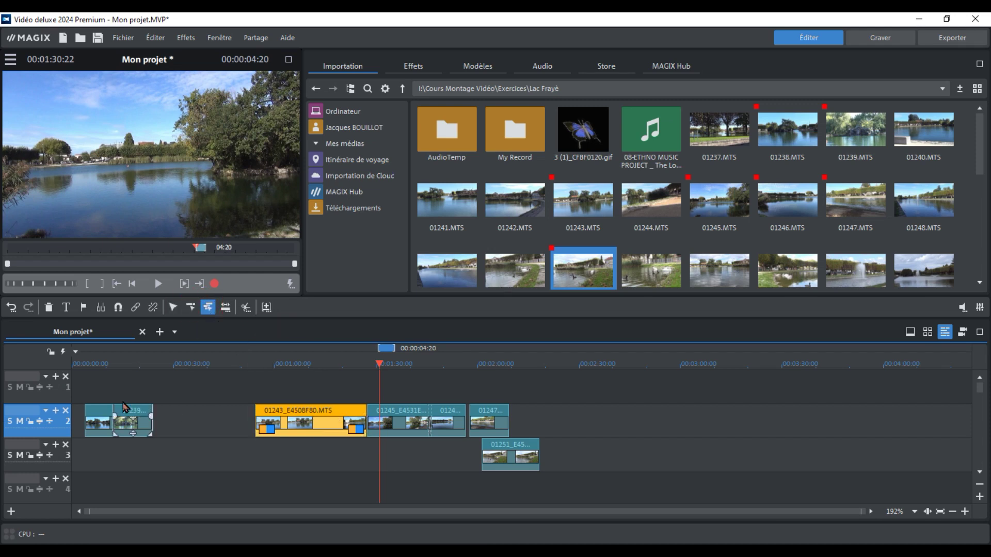
left_click_drag(97, 409, 81, 408)
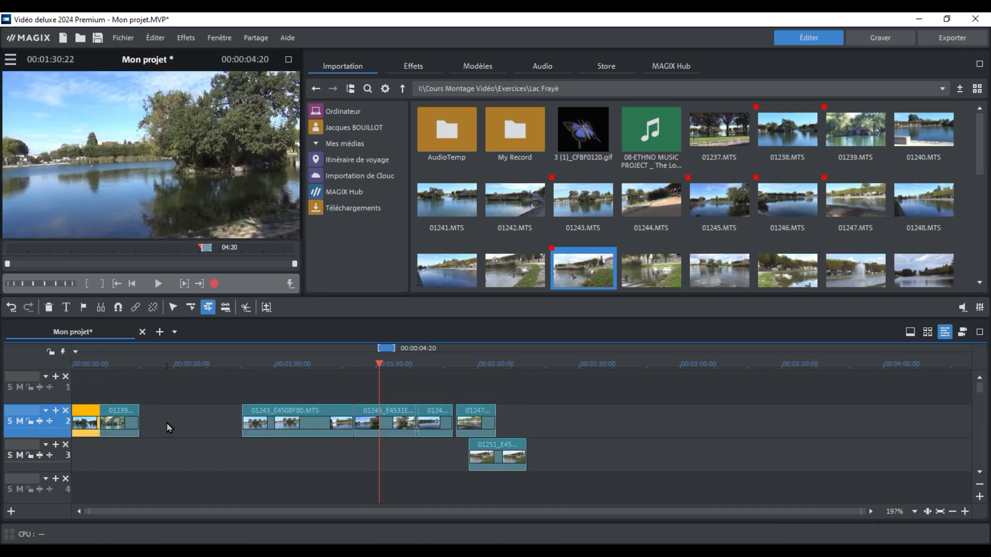
Move 01243 and the following track 2 clips back to 00:00:19:13, against the 01239 clip, using the single-track mouse mode.
left_click(259, 409)
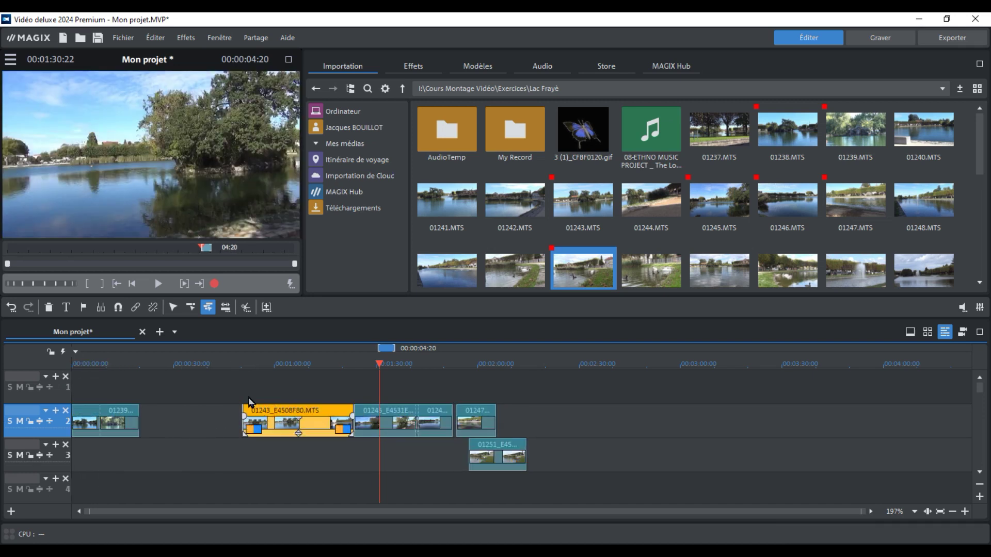
left_click(190, 307)
left_click_drag(262, 413, 157, 413)
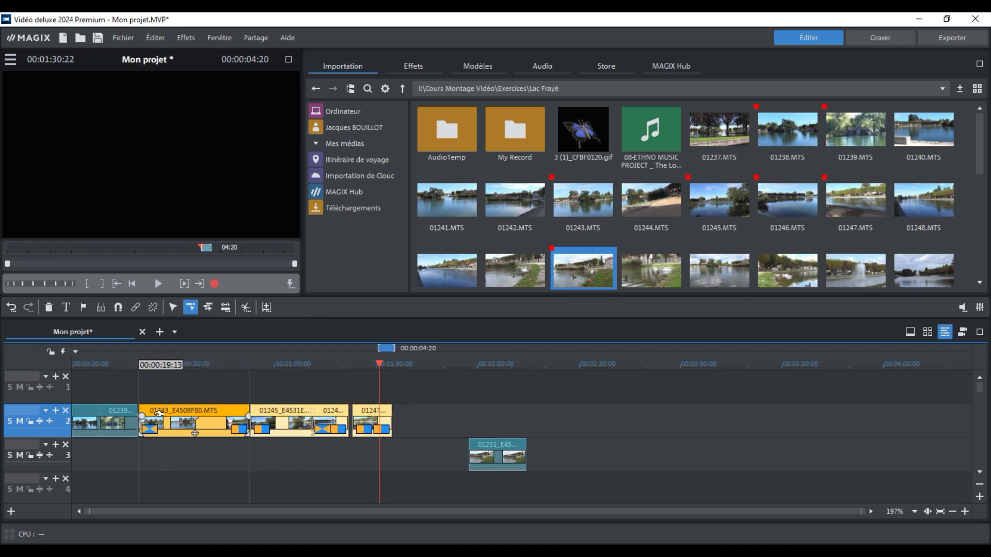
Close the gap before 01247 on track 2 and move the 01251 clip from track 3 to directly after it.
left_click_drag(363, 413, 359, 412)
left_click_drag(475, 453, 404, 422)
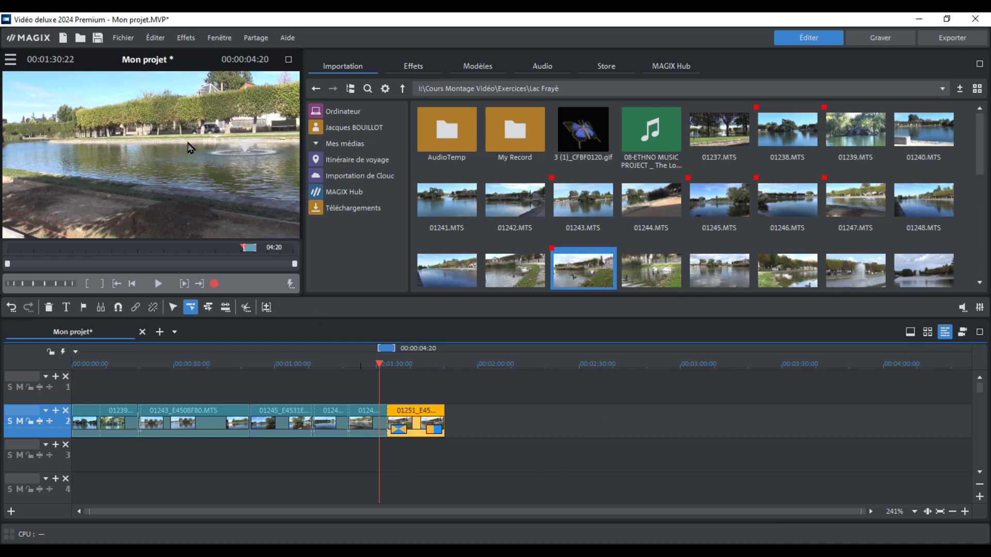
Save the project as Mon projet.MVP in the Magix Deluxe folder.
left_click(124, 37)
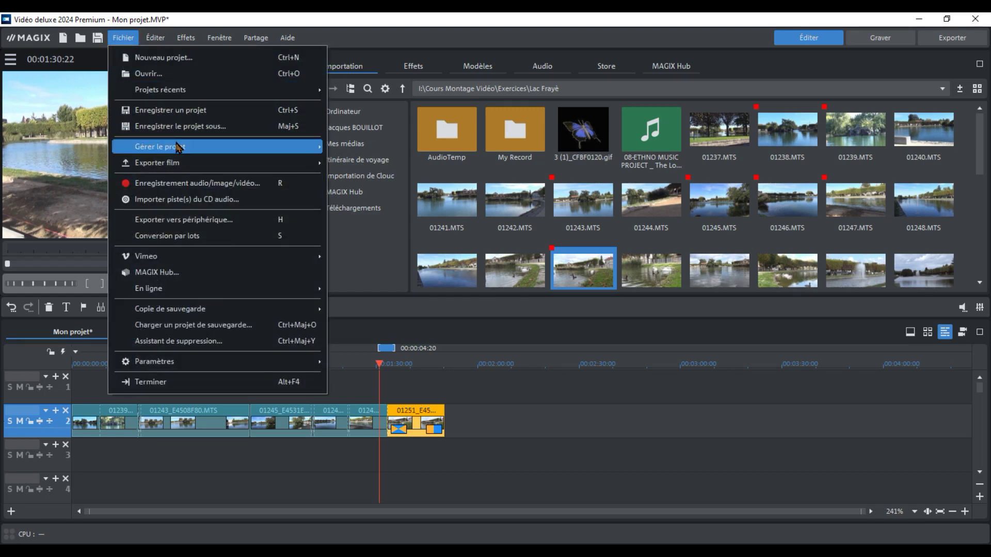
mouse_move(212, 146)
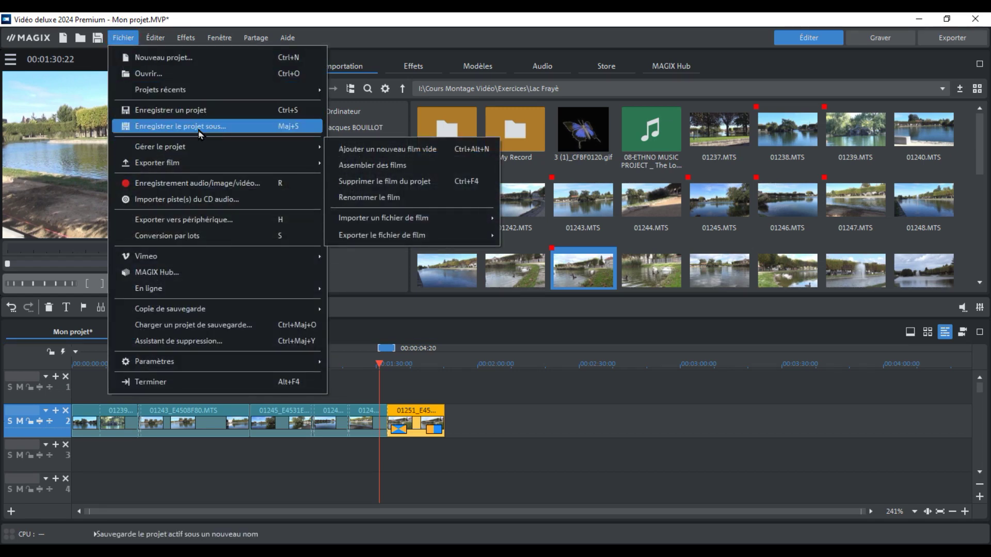
left_click(201, 131)
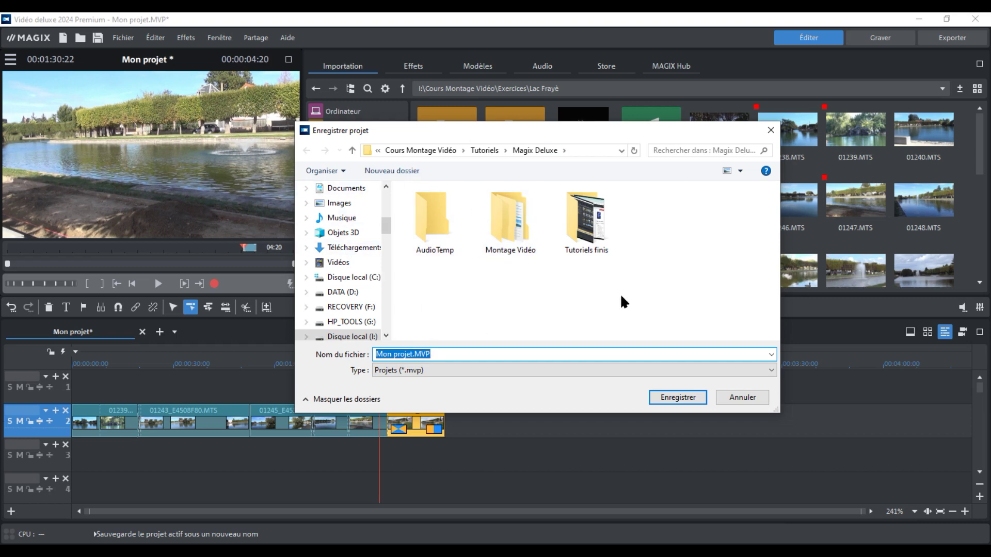
left_click(685, 402)
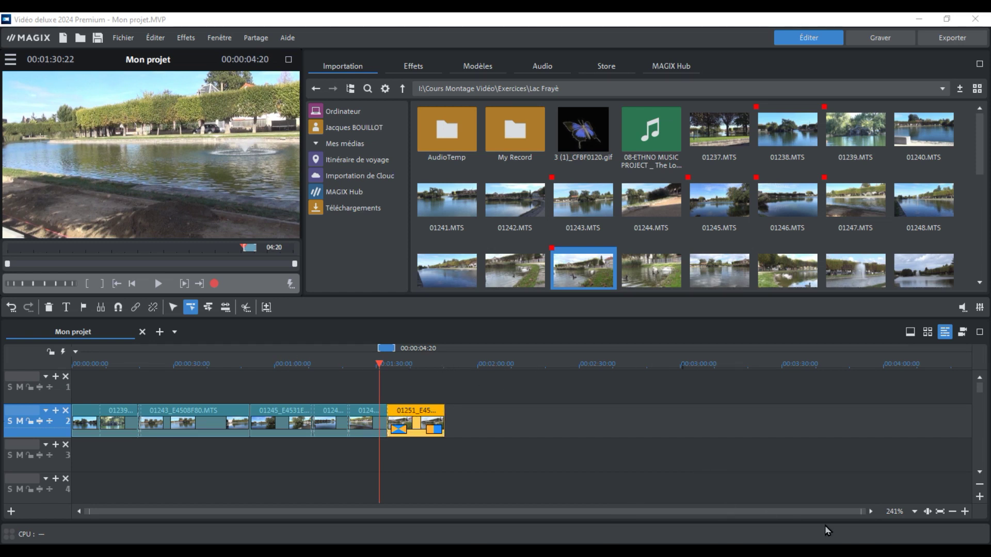
Select the 01238 clip at the start of track 2.
left_click(963, 512)
left_click(964, 512)
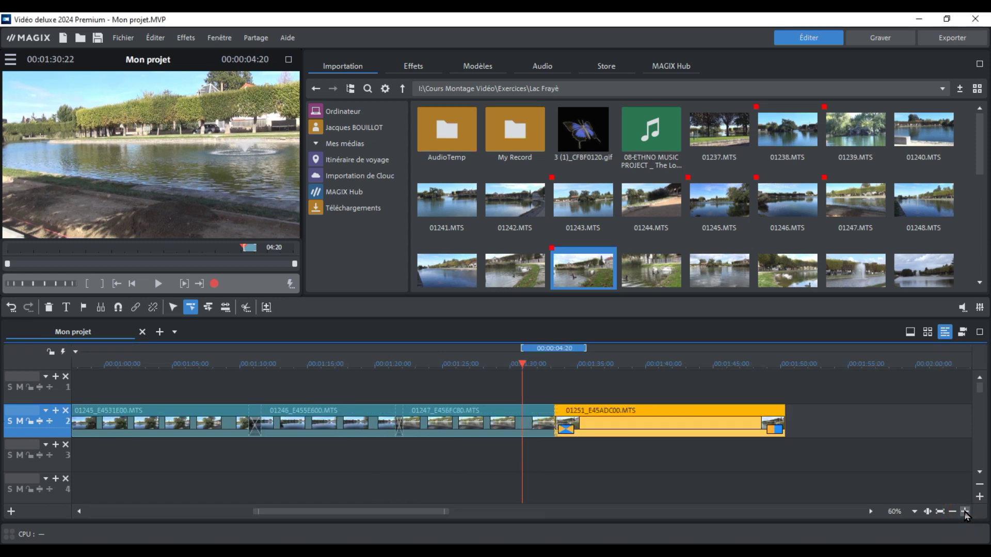
left_click(963, 512)
left_click(964, 512)
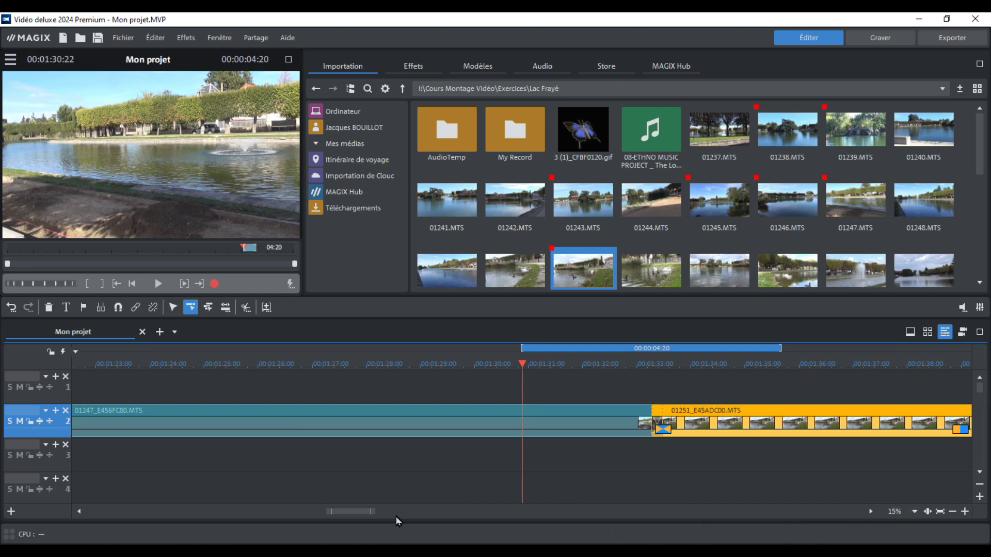
left_click_drag(357, 512, 106, 509)
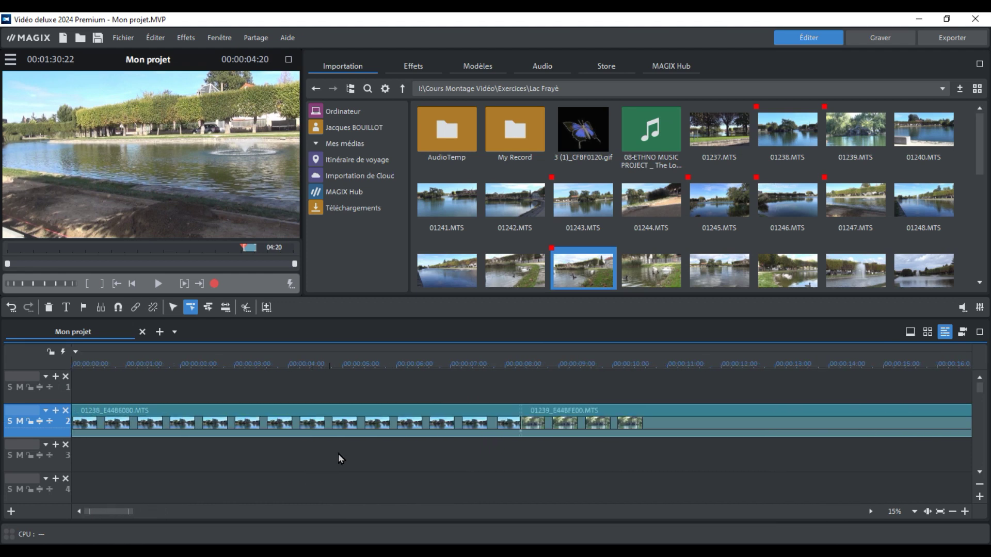
left_click(422, 361)
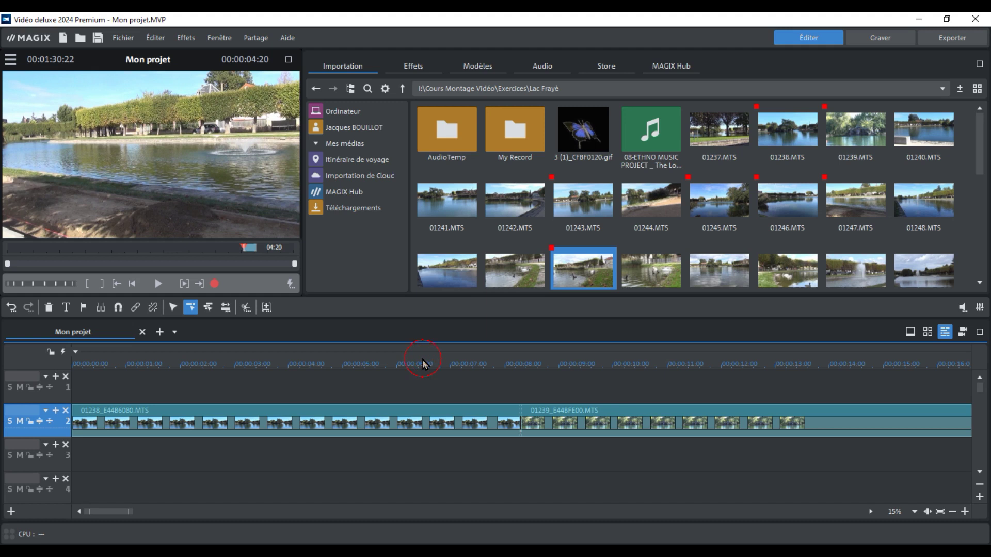
left_click(424, 422)
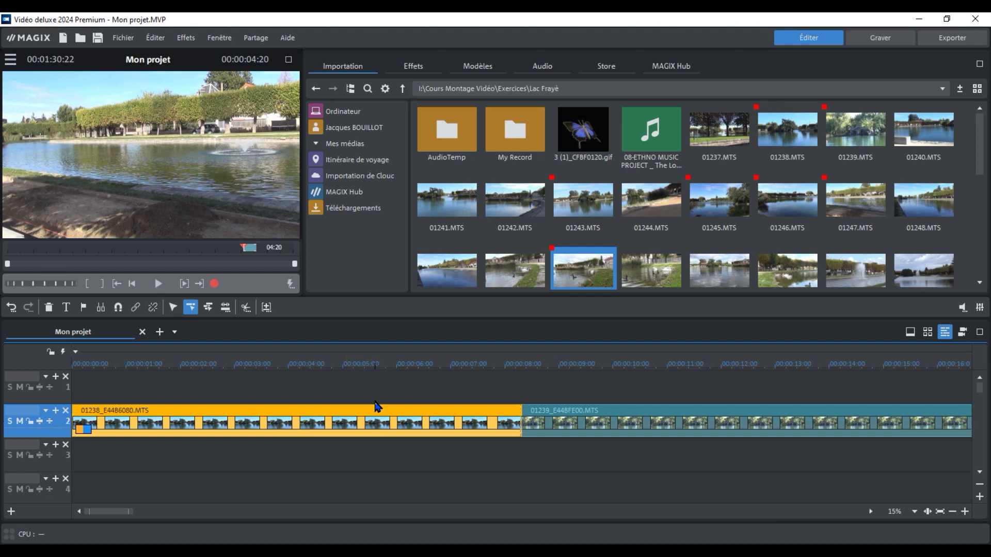
Split the 01238 clip at 00:00:05:07.
left_click(373, 362)
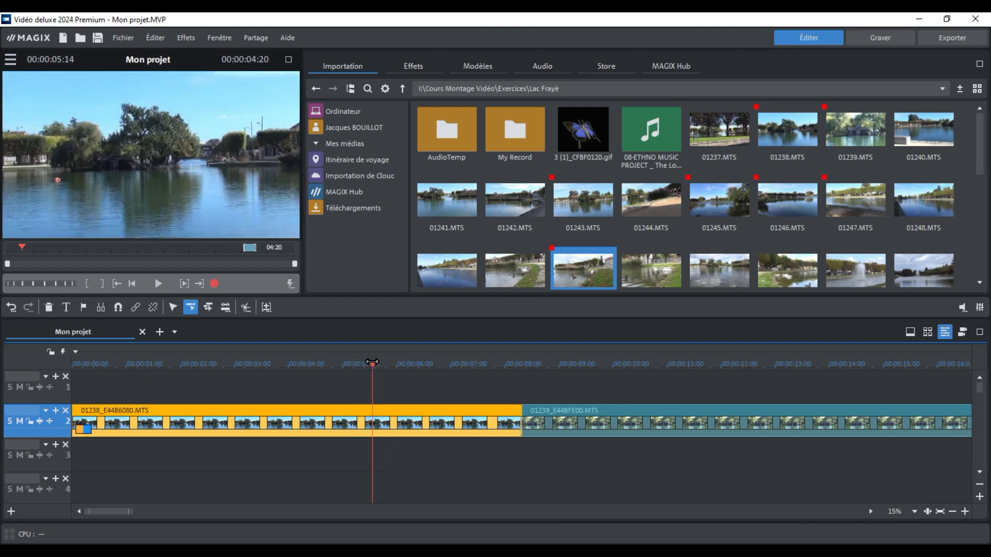
mouse_move(372, 363)
left_mouse_down()
mouse_move(280, 364)
mouse_move(358, 366)
left_mouse_up()
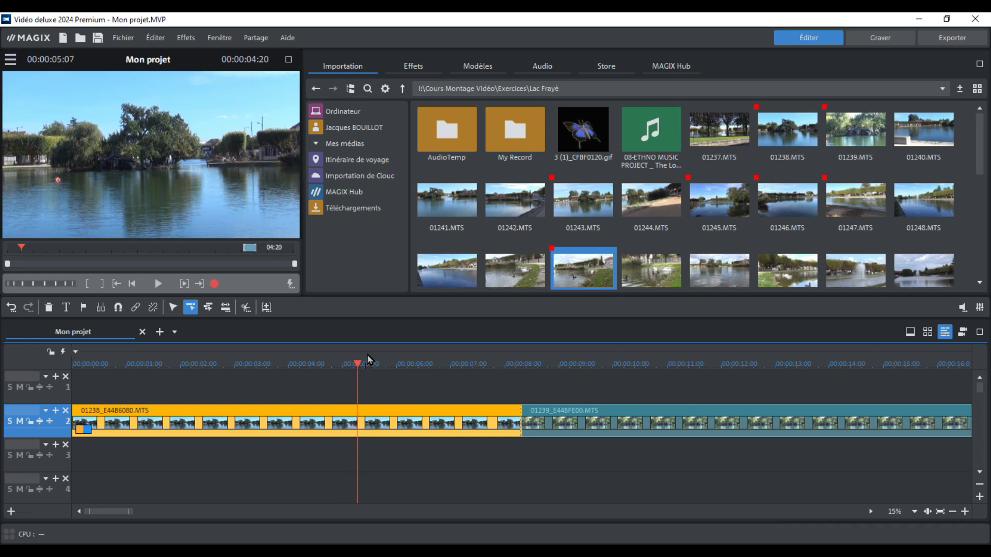
mouse_move(75, 418)
mouse_move(511, 431)
left_click(247, 308)
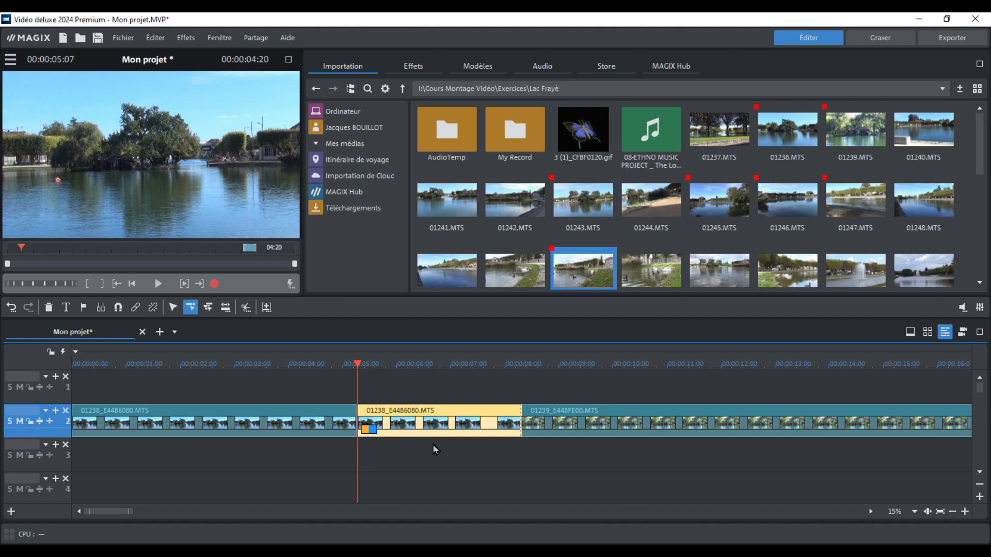
Undo the split of the 01238 clip, try splitting it at 00:00:05:04, and undo that split too.
key("ctrl+z")
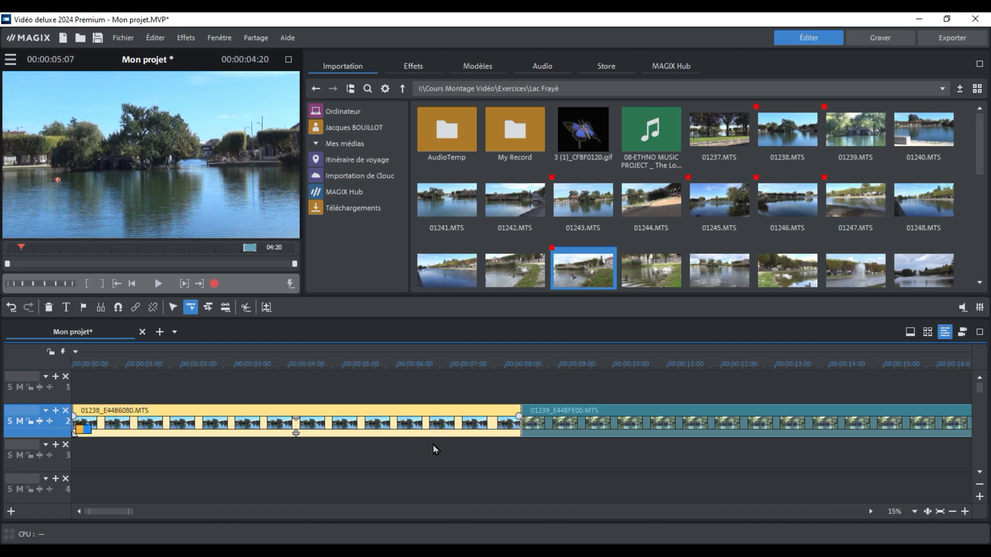
left_click(350, 365)
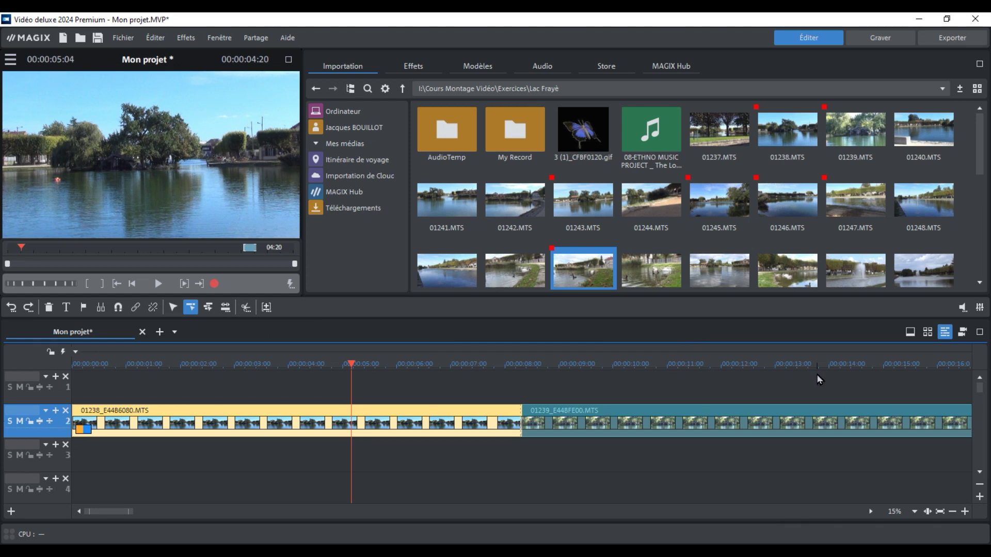
key("t")
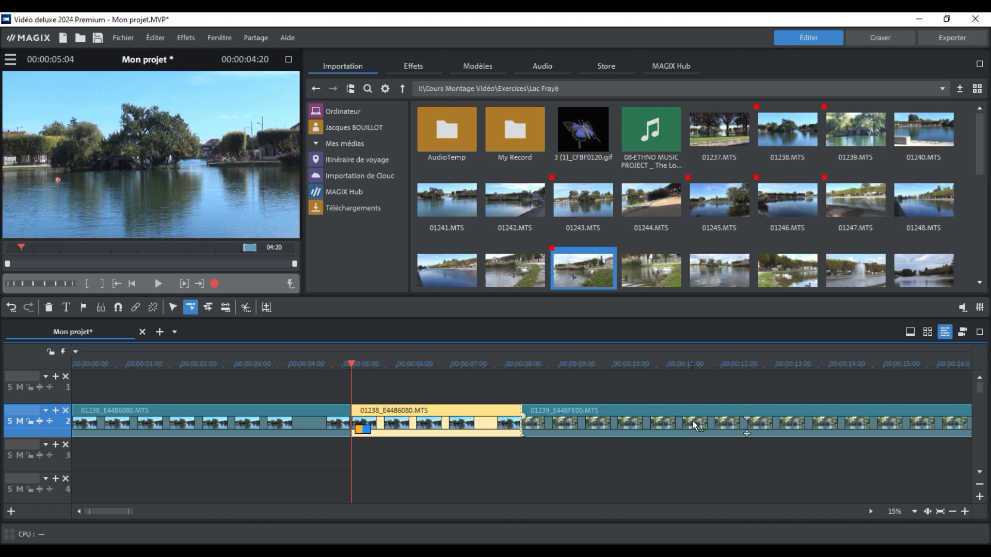
key("ctrl+z")
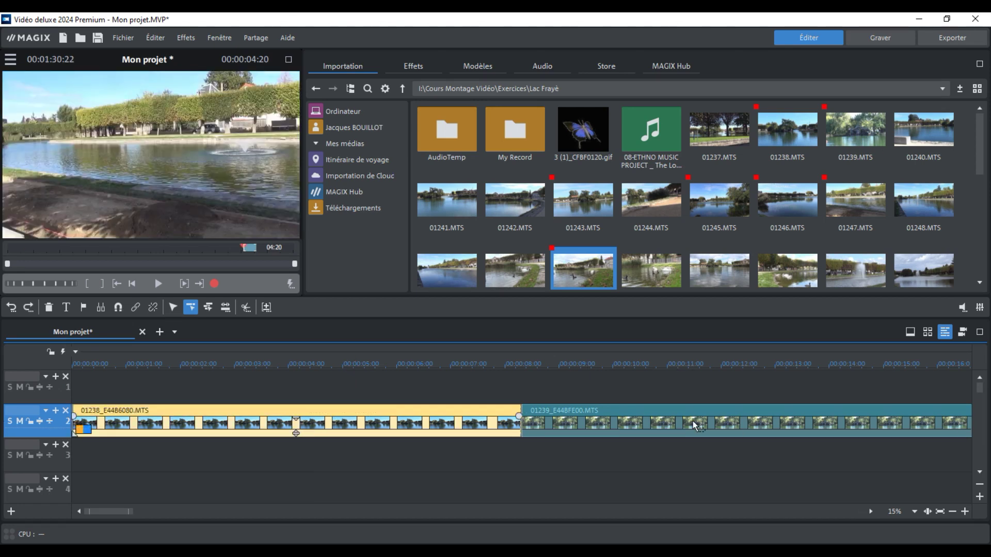
Split the 01238 clip at 00:00:06:00 and delete its second part in single-object mouse mode, leaving the other clips in place.
left_click(398, 364)
left_click(389, 412)
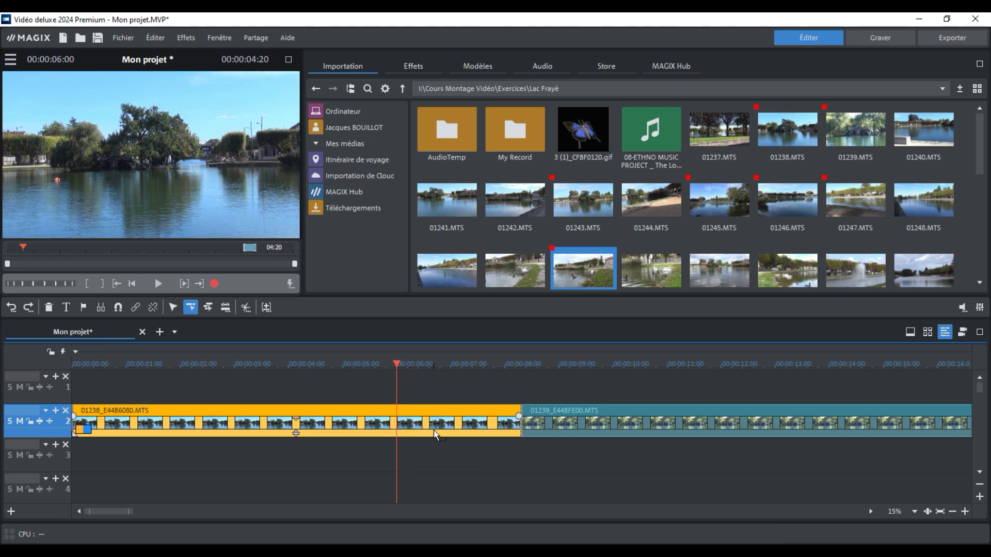
key("t")
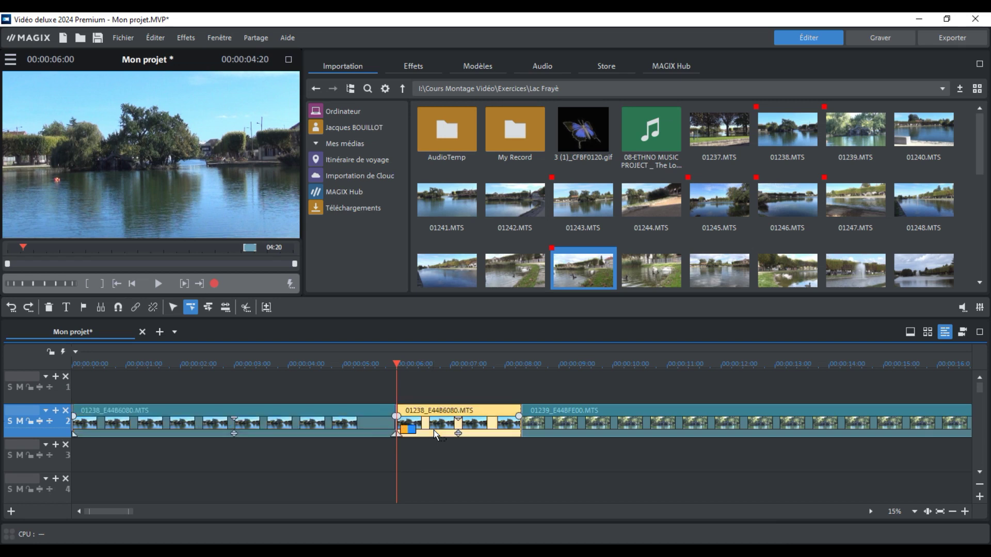
left_click(477, 413)
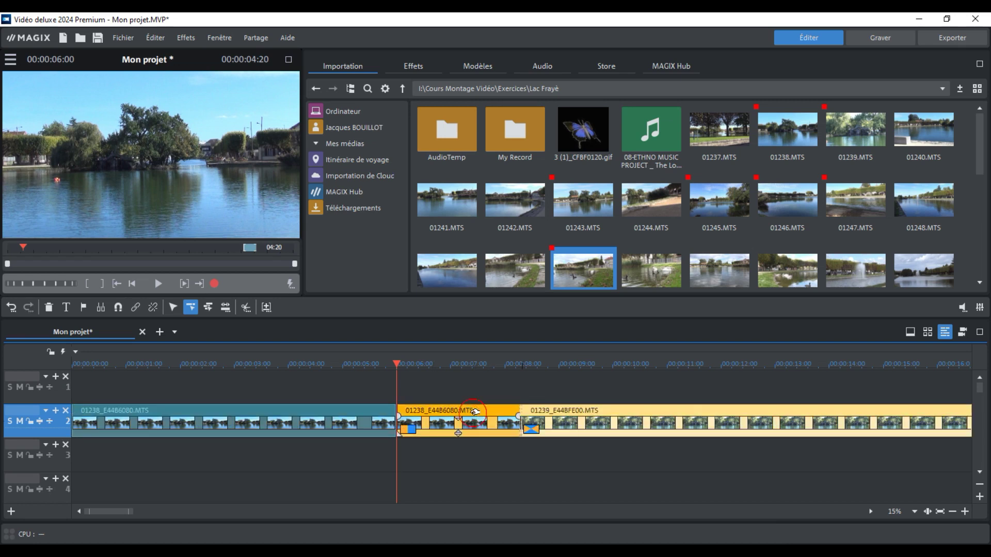
left_click(178, 309)
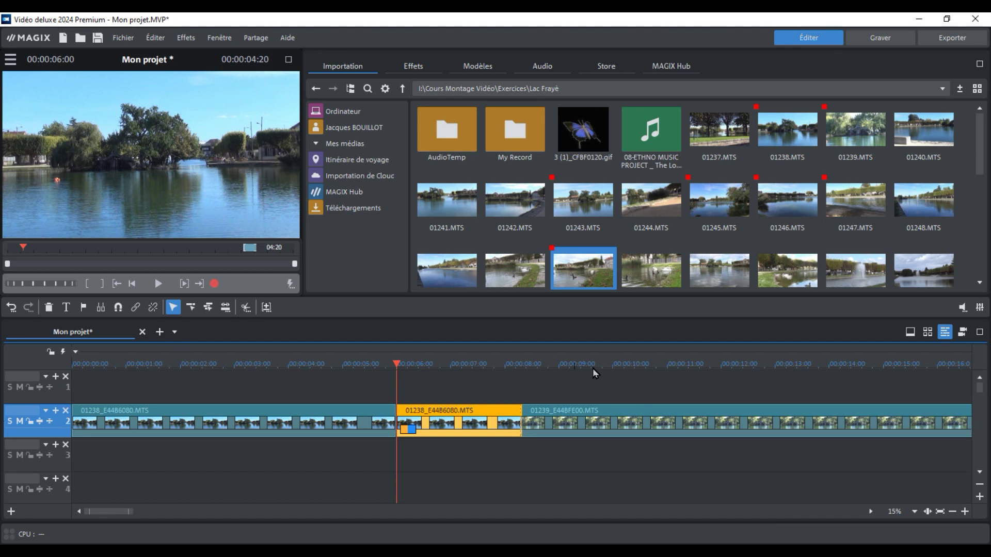
key("Delete")
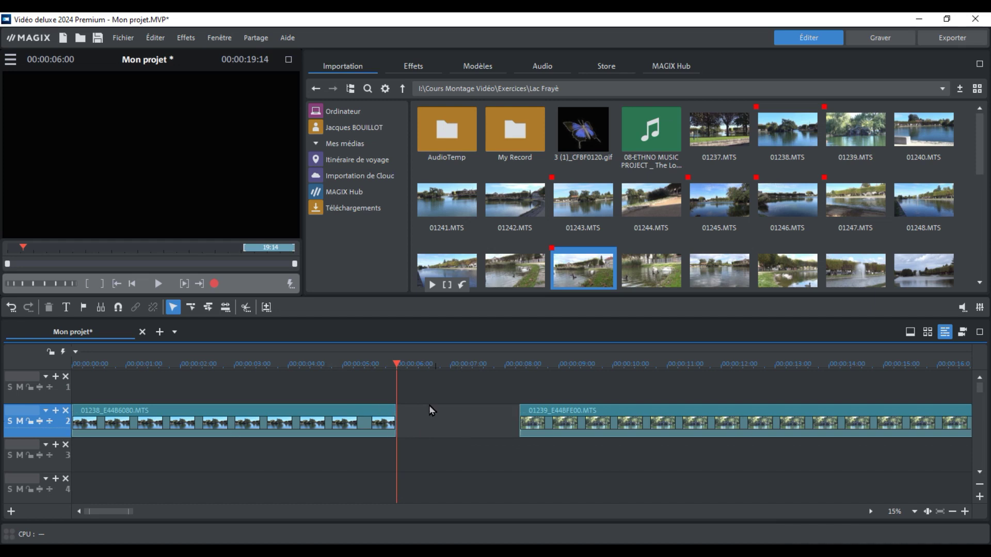
Extend the end of the 01238 clip on track 2 until it meets the start of 01239.
left_click(394, 426)
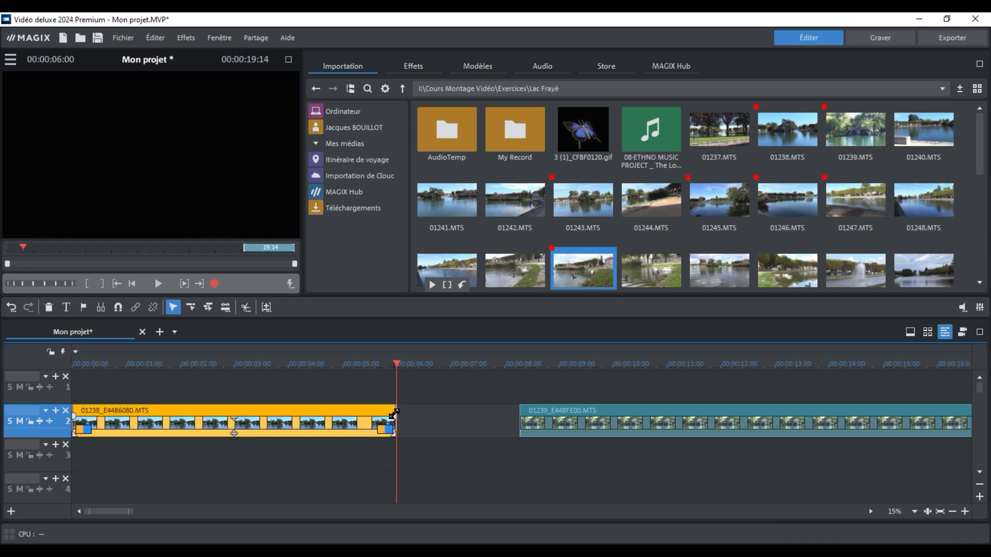
mouse_move(395, 407)
left_click_drag(393, 422, 518, 441)
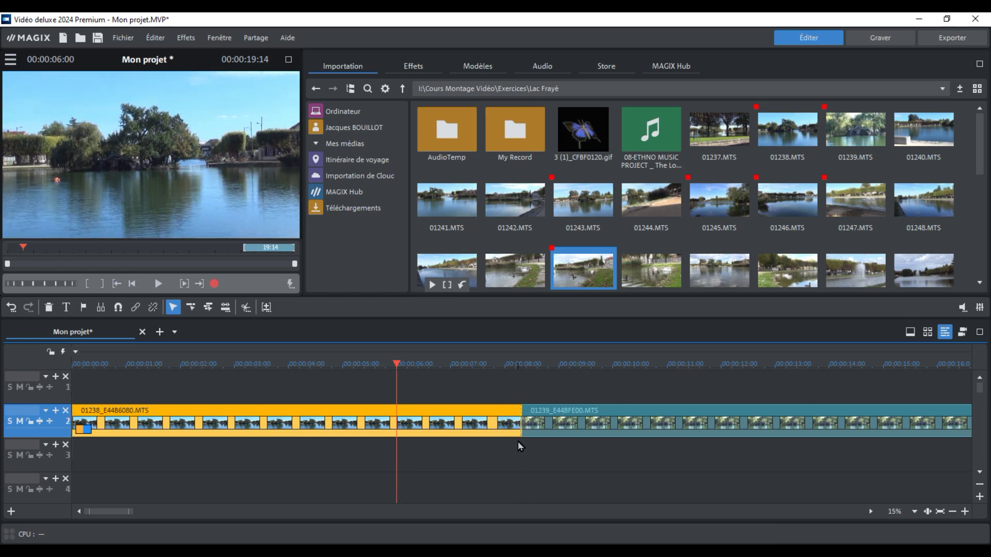
left_click(455, 398)
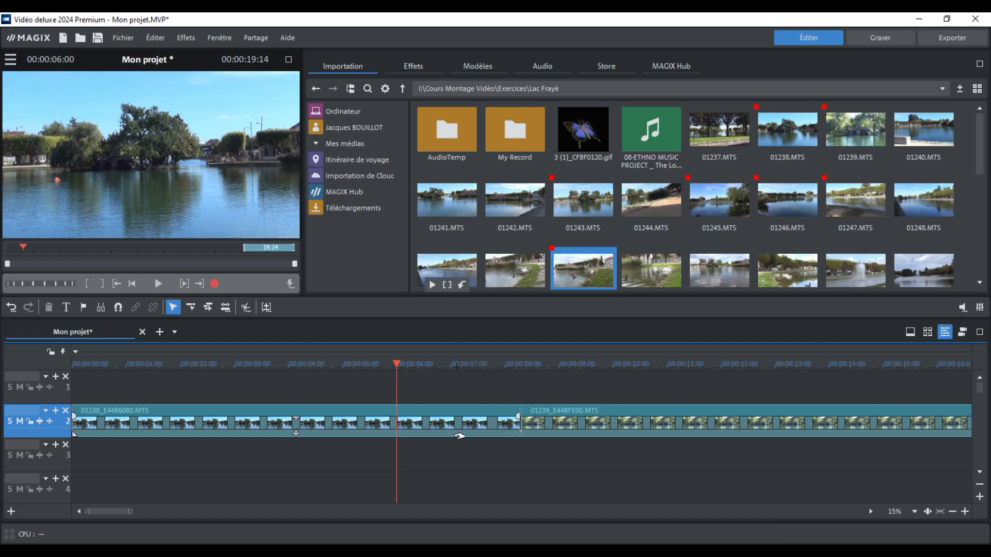
Move the 01239 clip about 0.3 seconds later on track 2, opening a small gap after 01238.
left_click(483, 418)
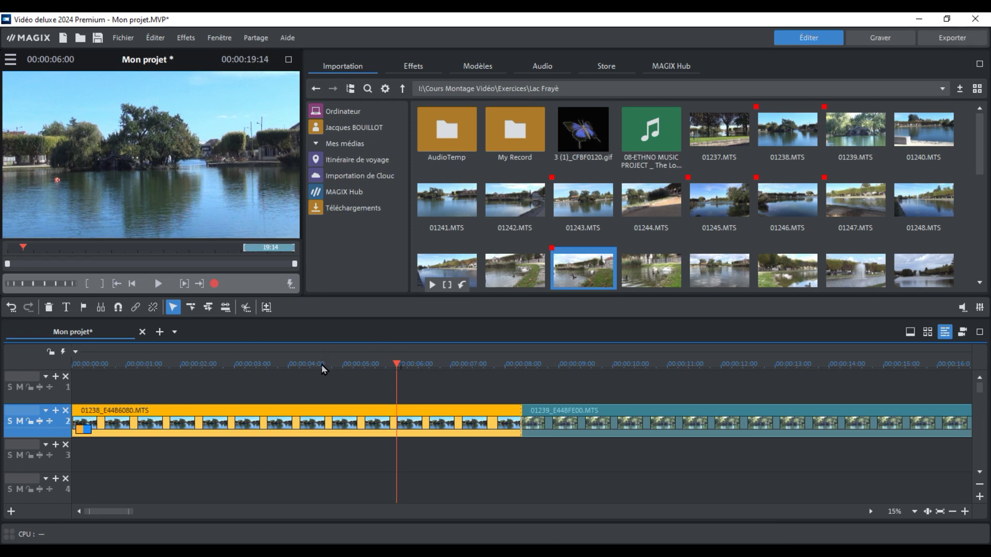
left_click(522, 426)
left_click(484, 410)
left_click(522, 427)
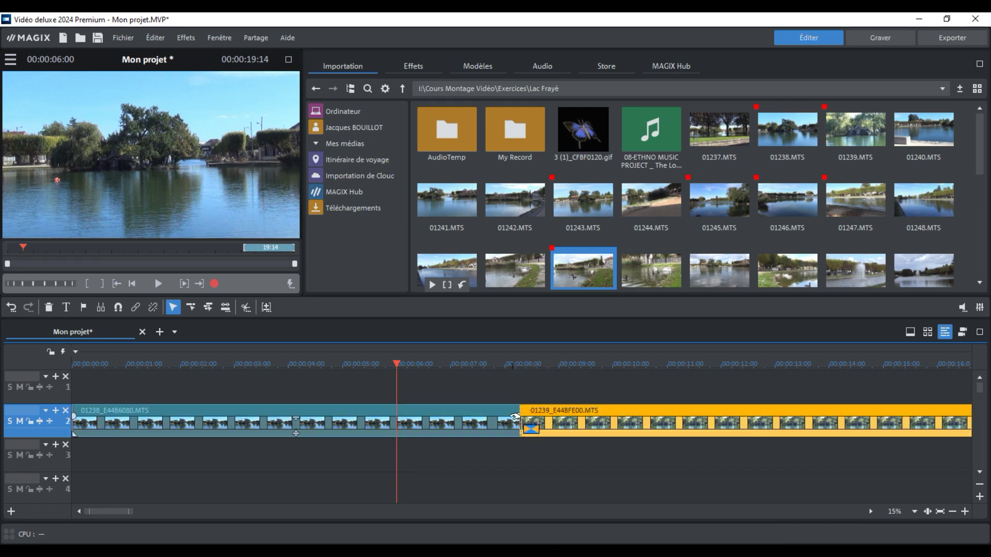
left_click(503, 419)
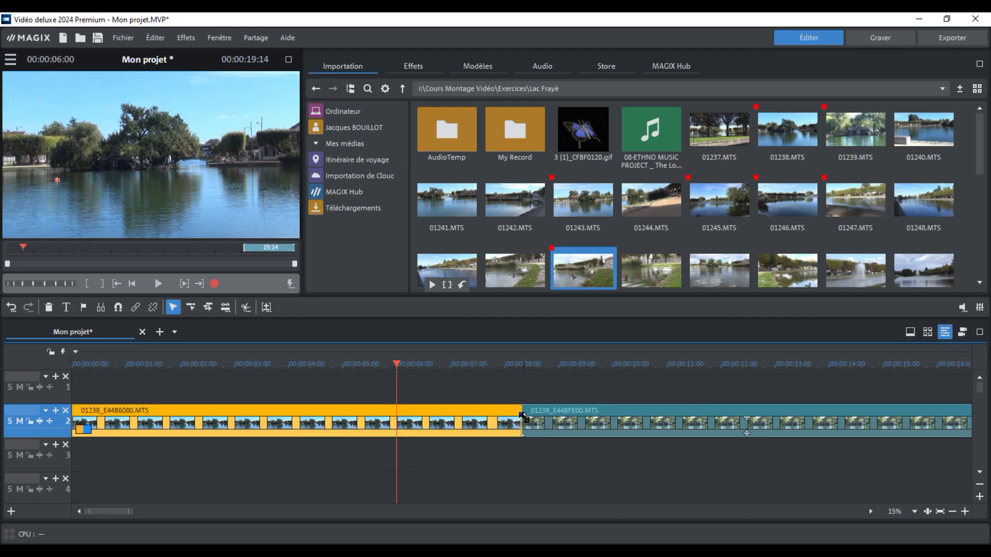
left_click_drag(522, 423, 568, 422)
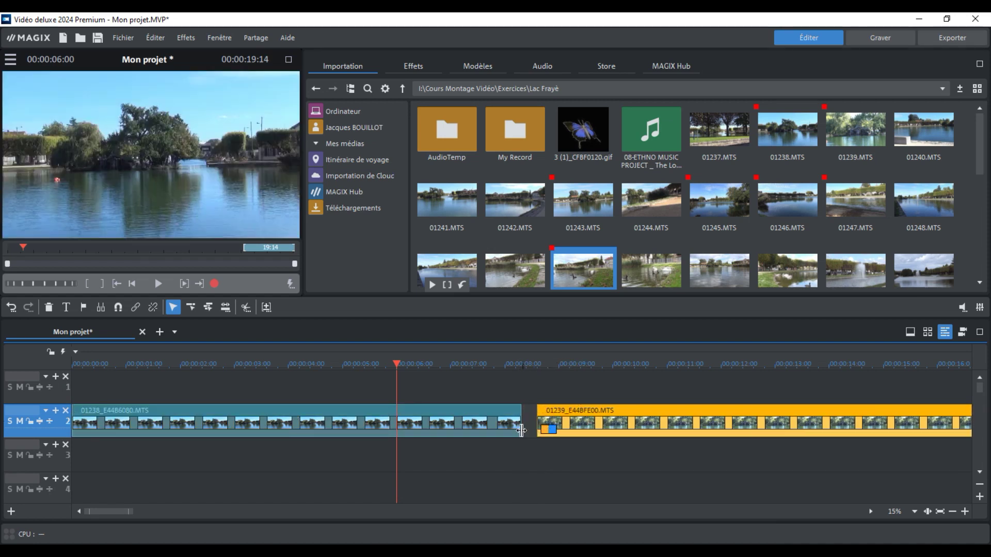
Trim the end of the 01238 clip back to about 4.5 seconds on the timeline.
left_click(496, 411)
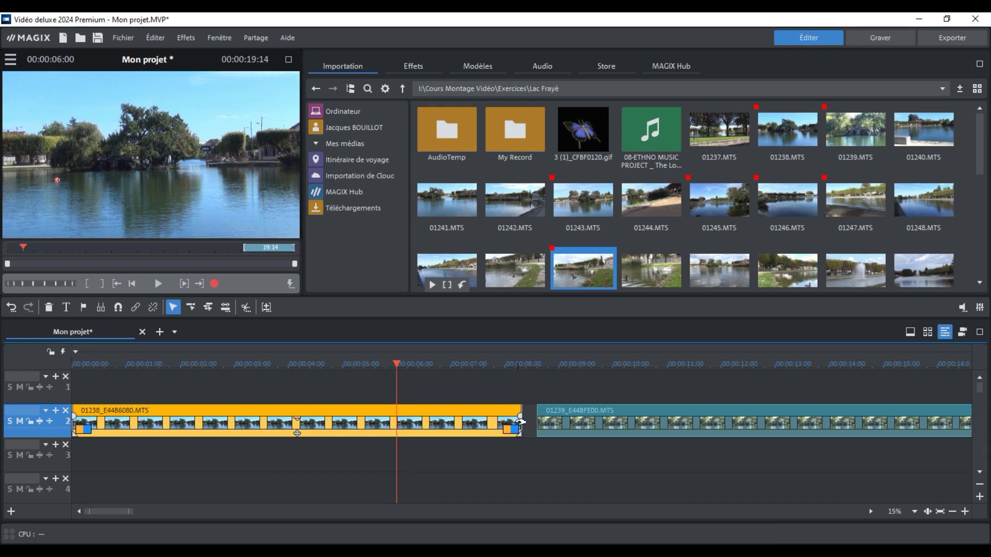
left_click_drag(519, 425, 311, 423)
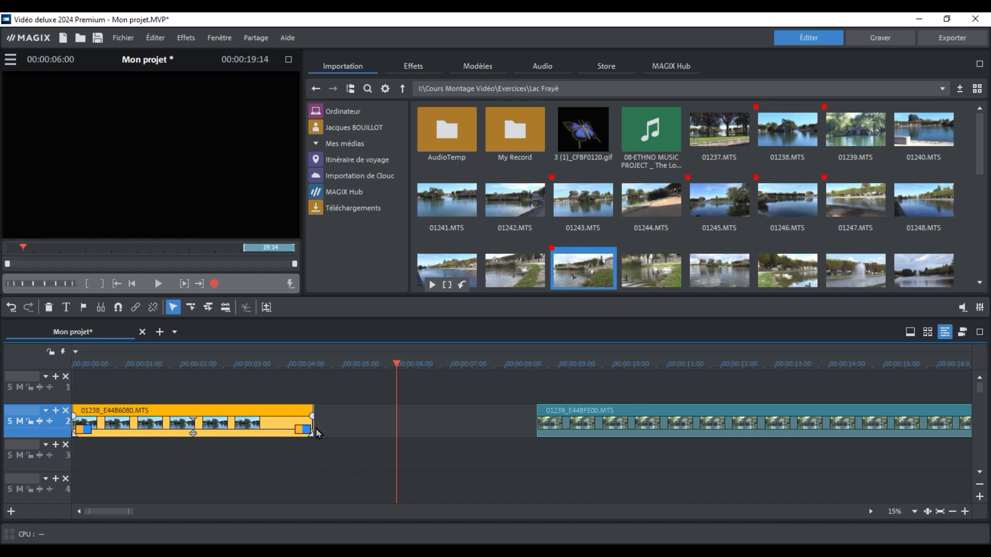
left_click(314, 377)
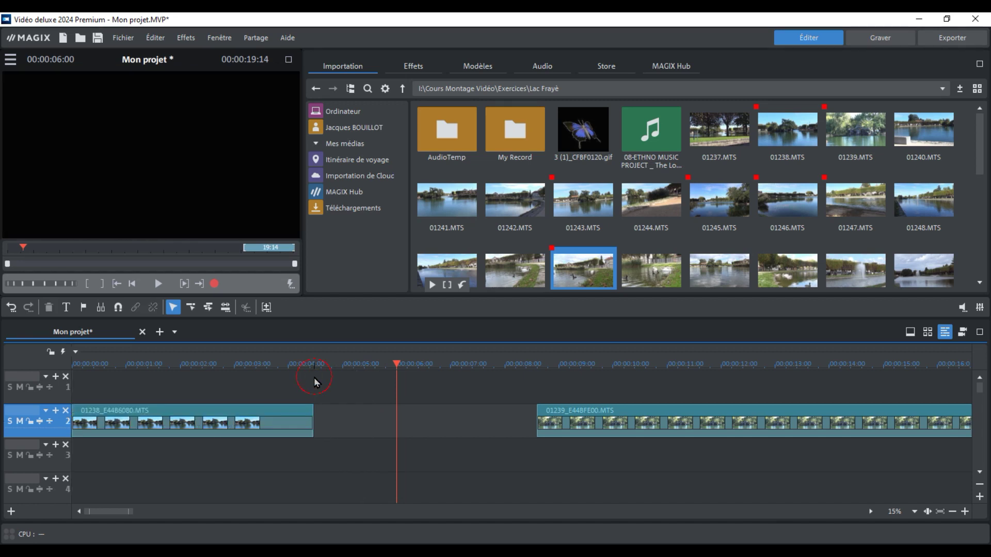
left_click(301, 419)
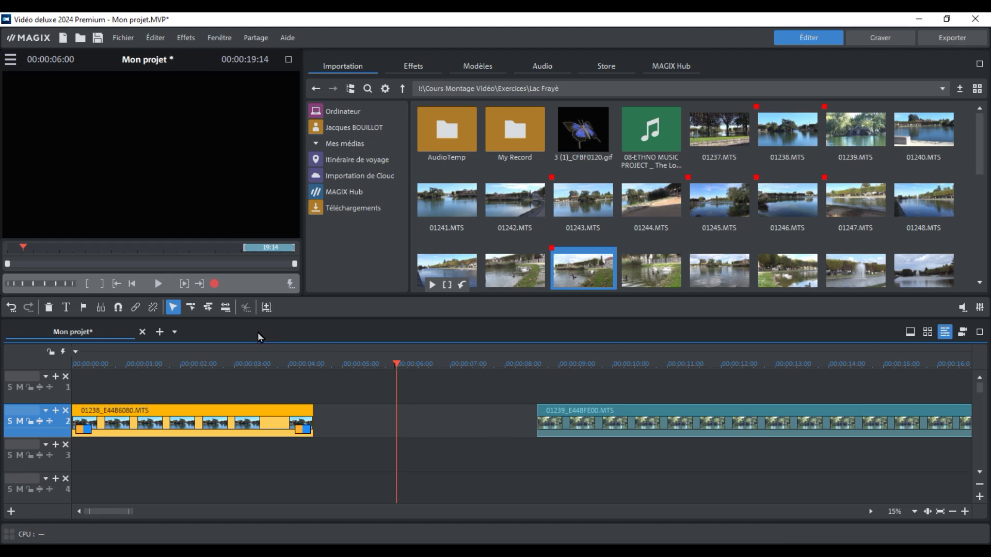
Using the single-track mouse mode, move 01239 and the clips after it on track 2 against the end of 01238.
left_click(192, 308)
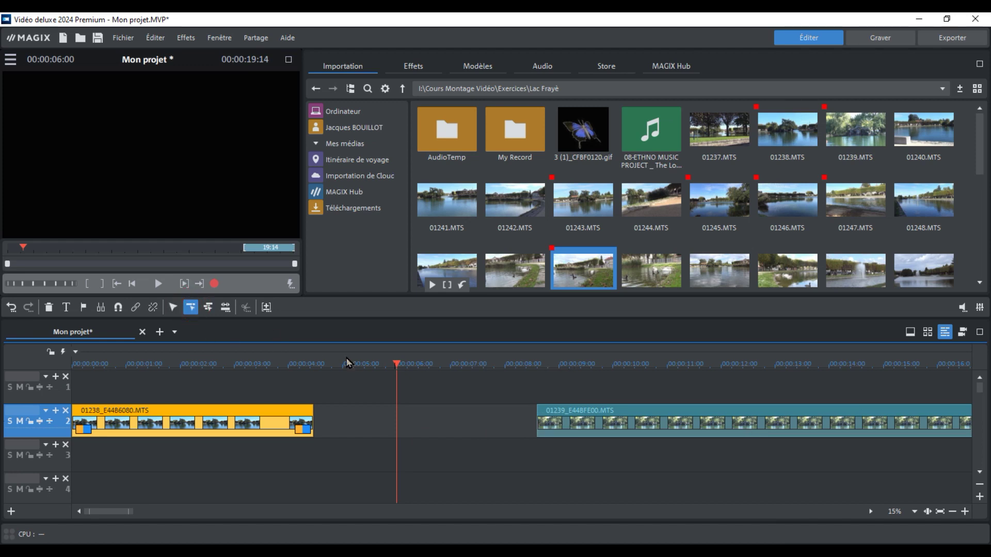
left_click(602, 409)
left_click_drag(601, 410, 378, 431)
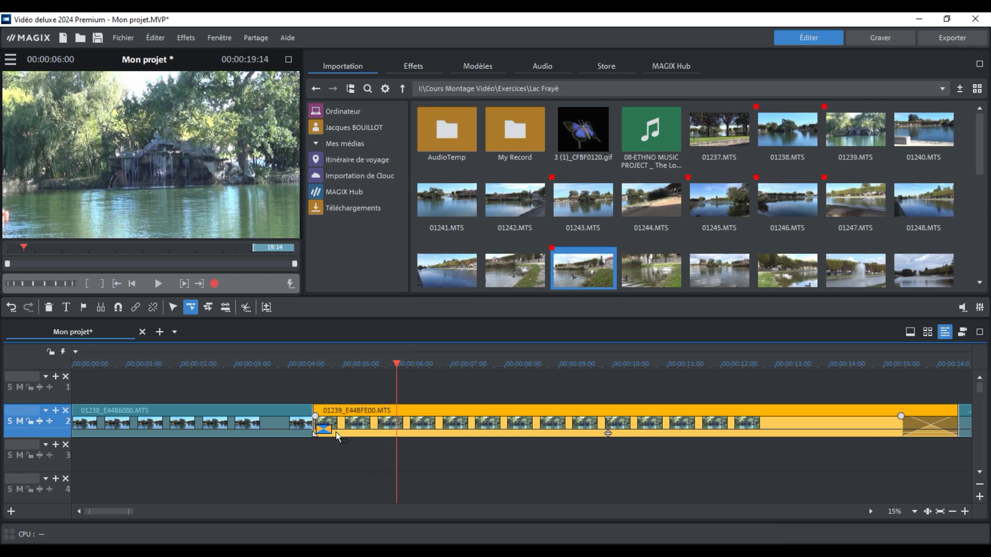
left_click_drag(338, 413, 357, 413)
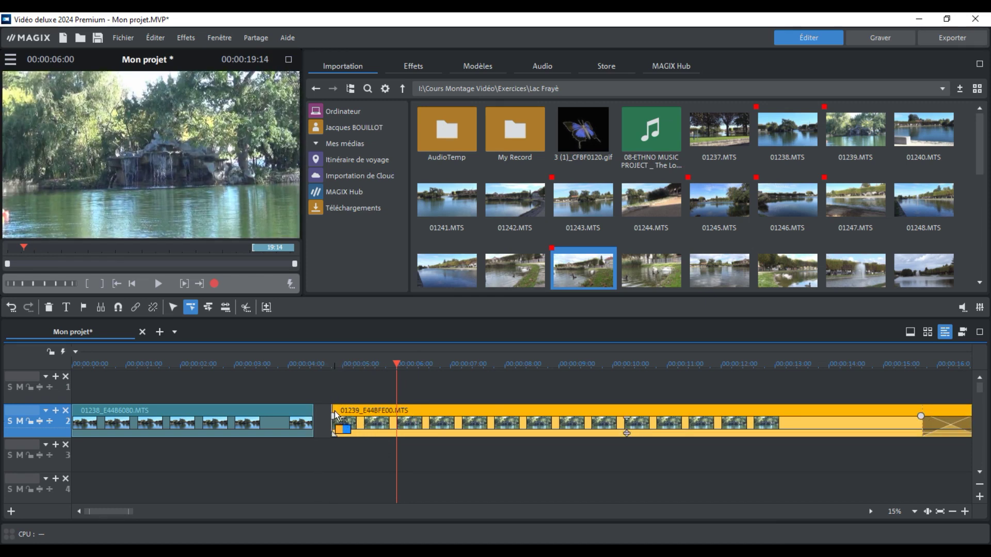
left_click_drag(467, 410, 454, 411)
Return to the single-object mouse mode and split the 01239 clip at 00:00:07:10 and at 00:00:10:07.
left_click(174, 312)
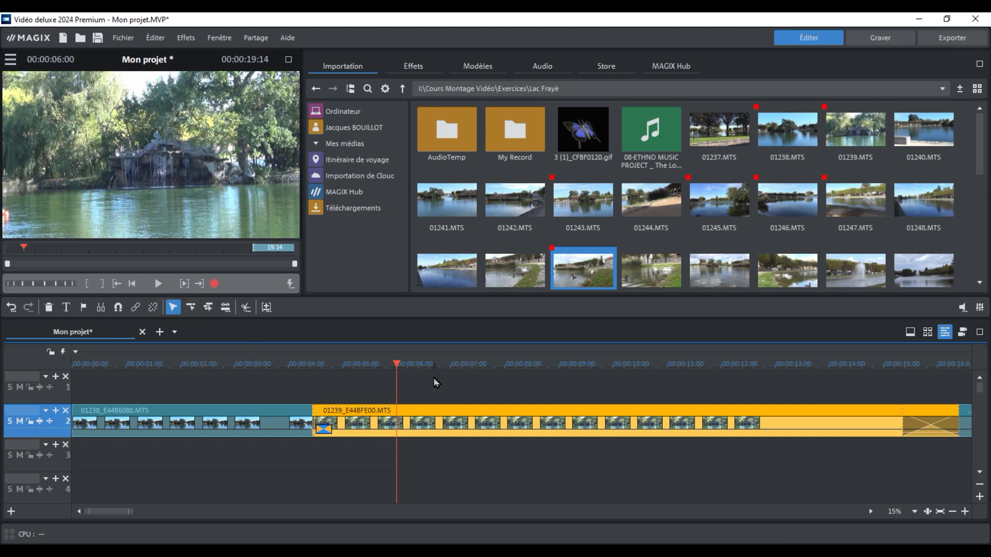
left_click(399, 364)
left_click_drag(399, 364, 472, 364)
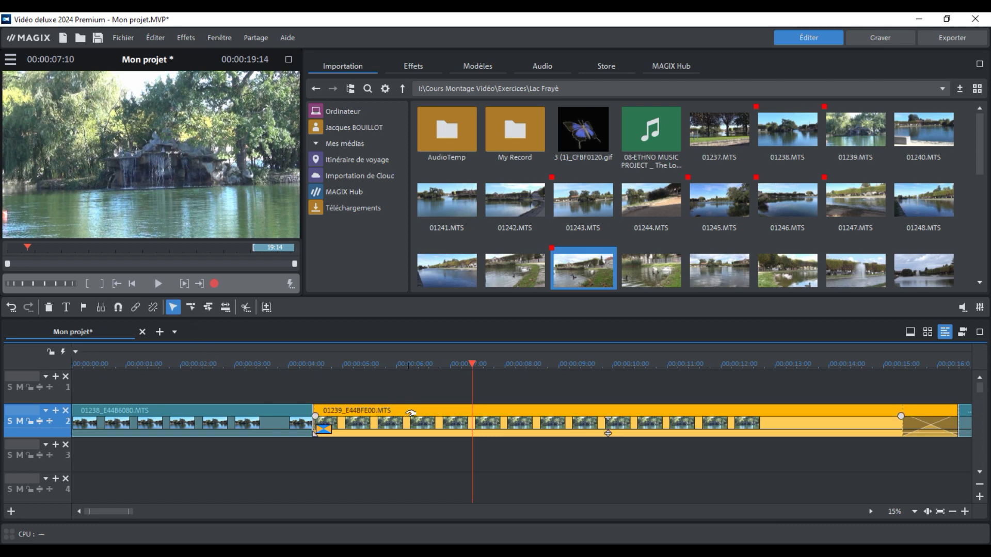
key("t")
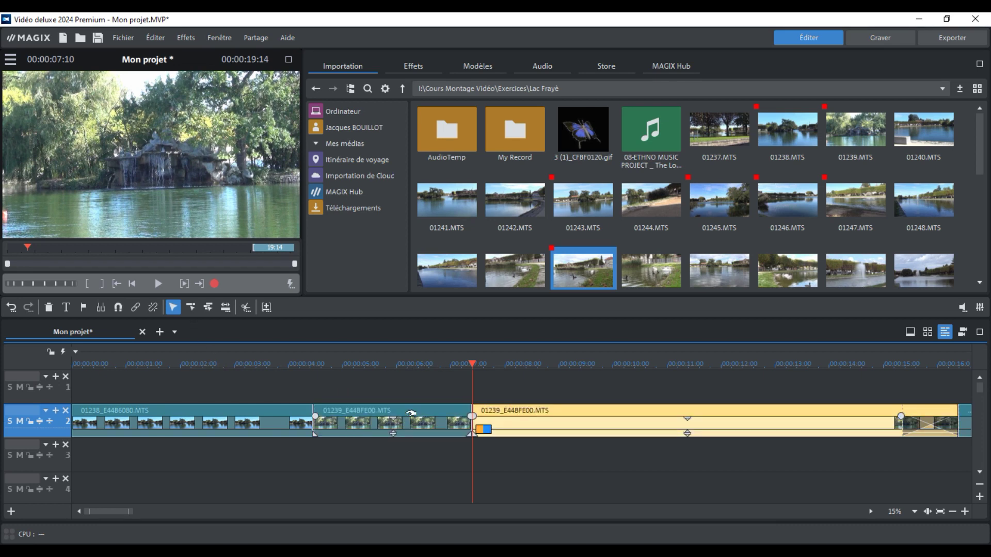
left_click(628, 364)
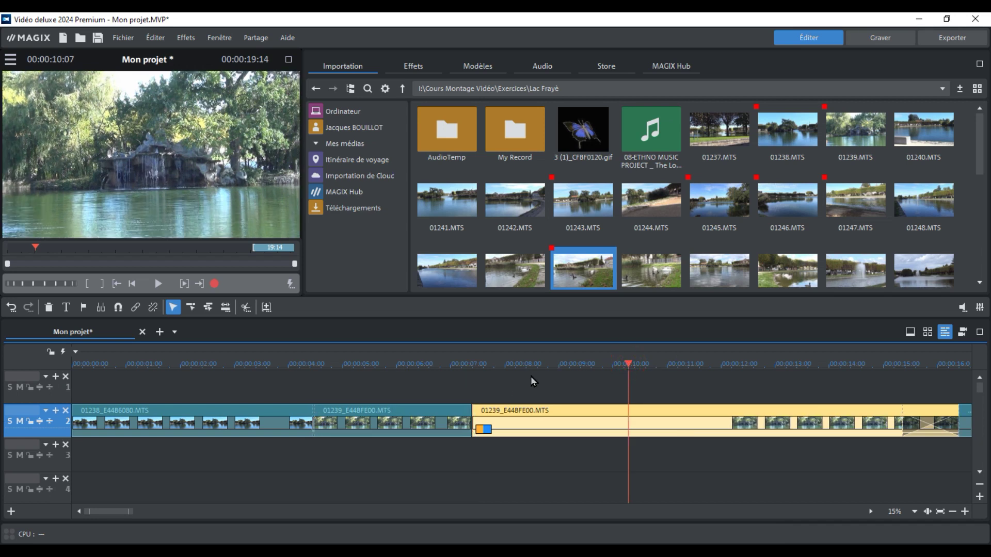
key("t")
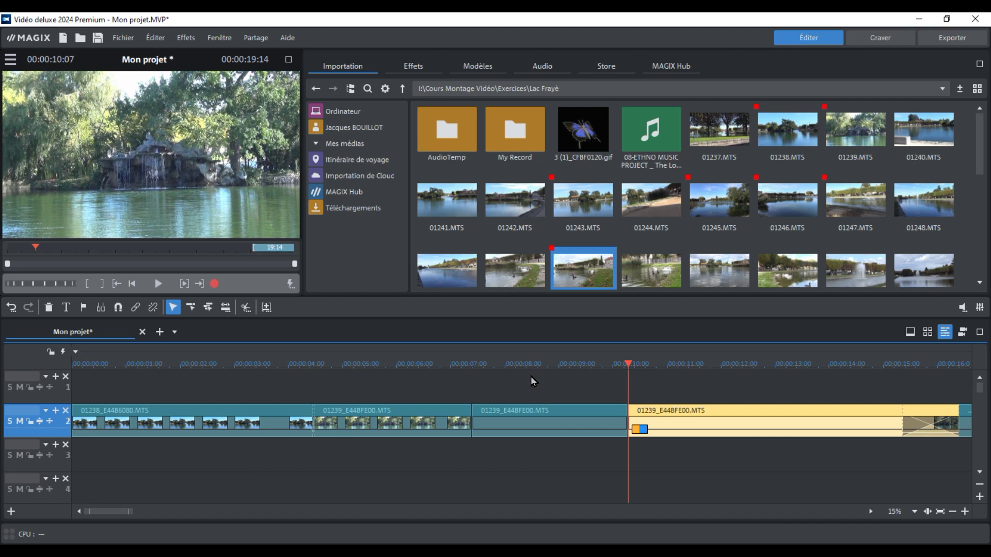
Delete the middle section of 01239 in single-track mouse mode so that the following clips close the gap.
left_click(564, 426)
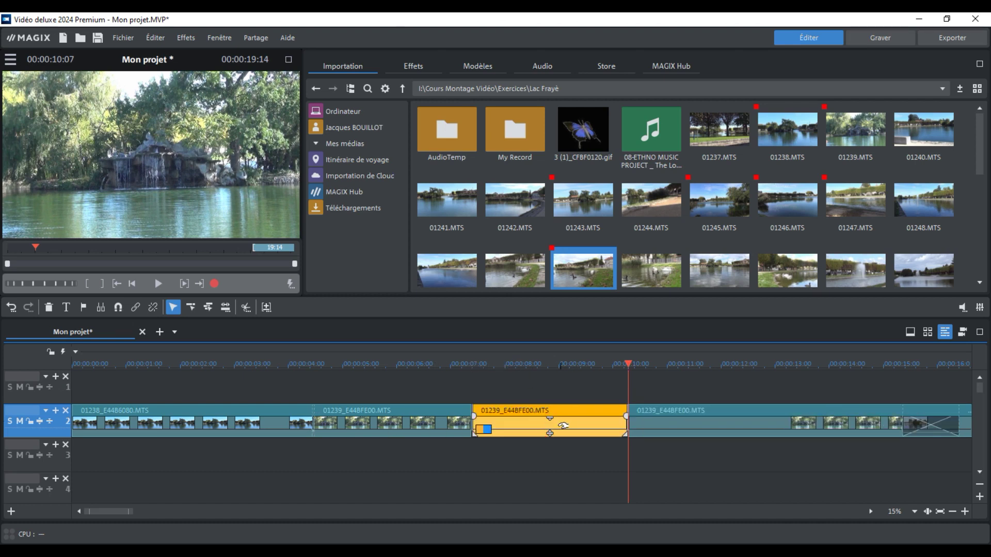
left_click(191, 308)
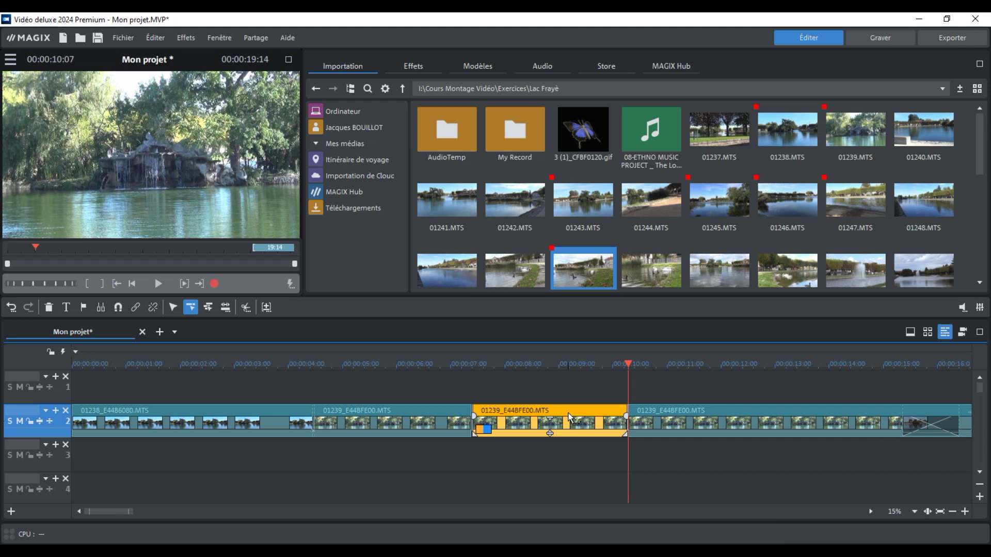
key("Delete")
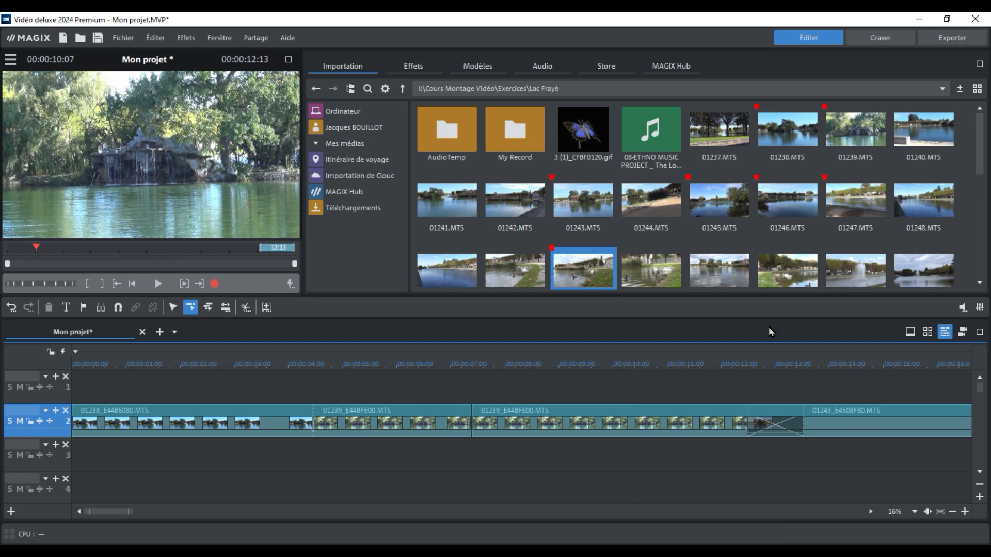
key("ctrl+z")
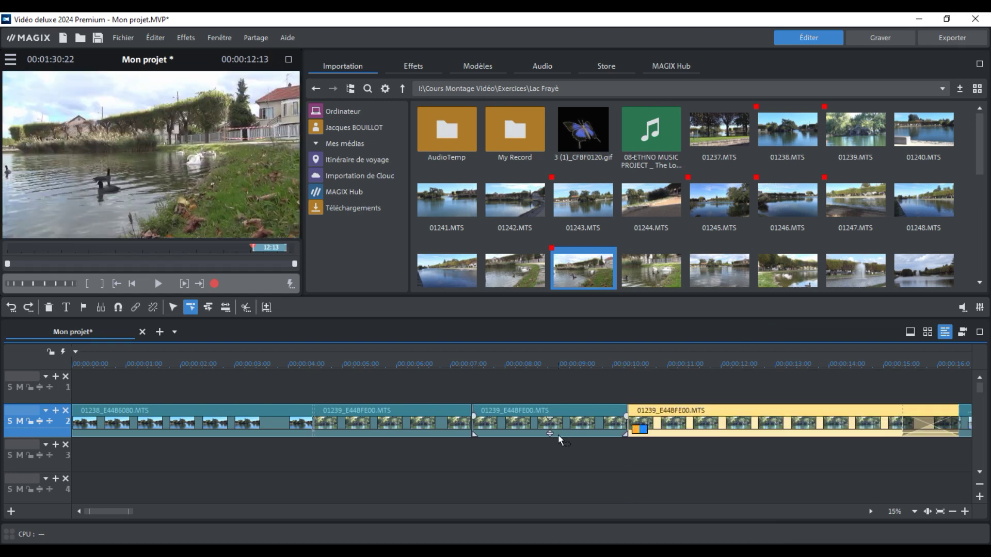
left_click(575, 414)
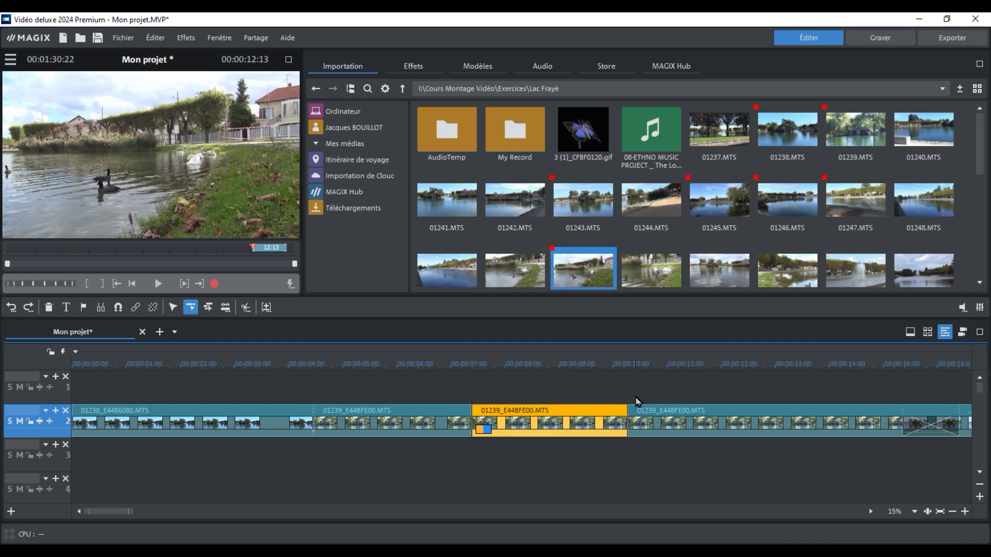
key("Delete")
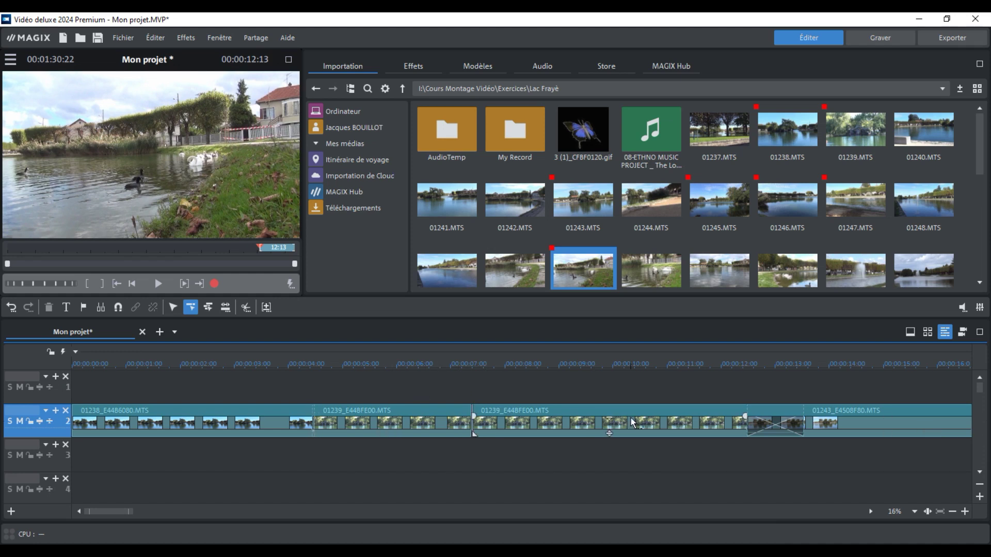
Move the 01243 clip later on track 2 to the end of 01239, removing their crossfade.
left_click_drag(869, 420, 925, 417)
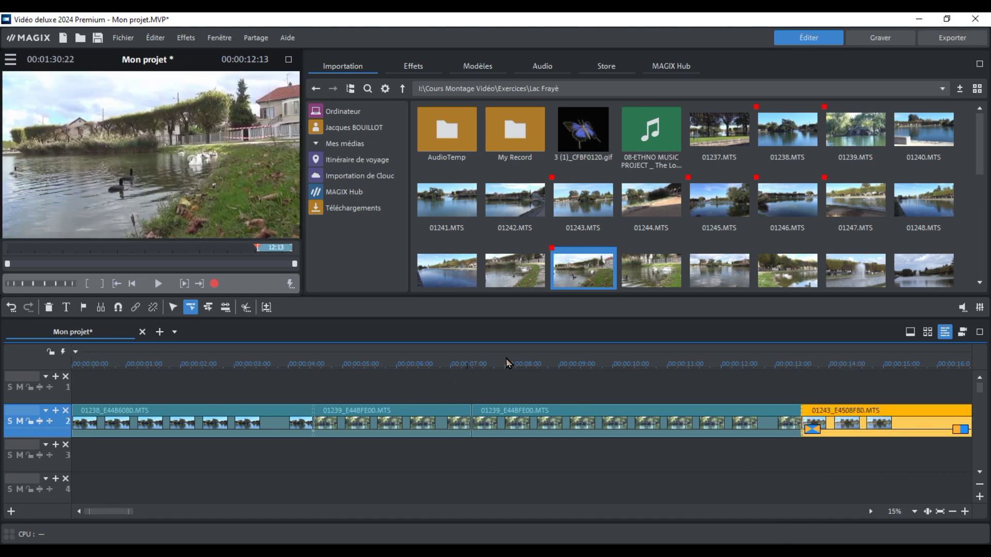